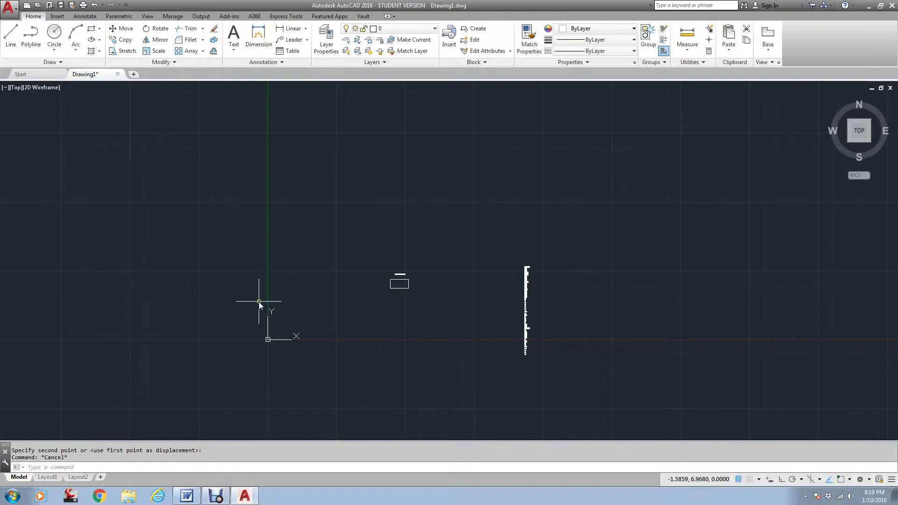
scroll(409, 276, "up", 2)
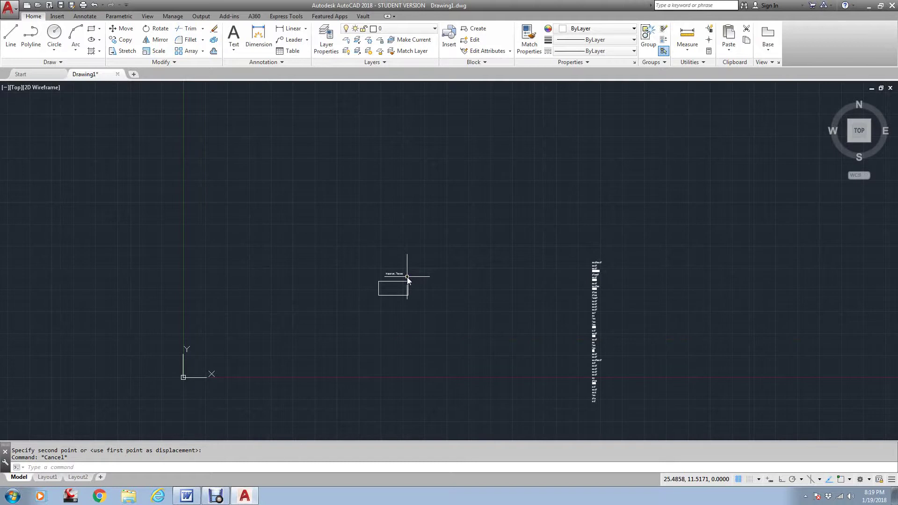
scroll(395, 279, "up", 3)
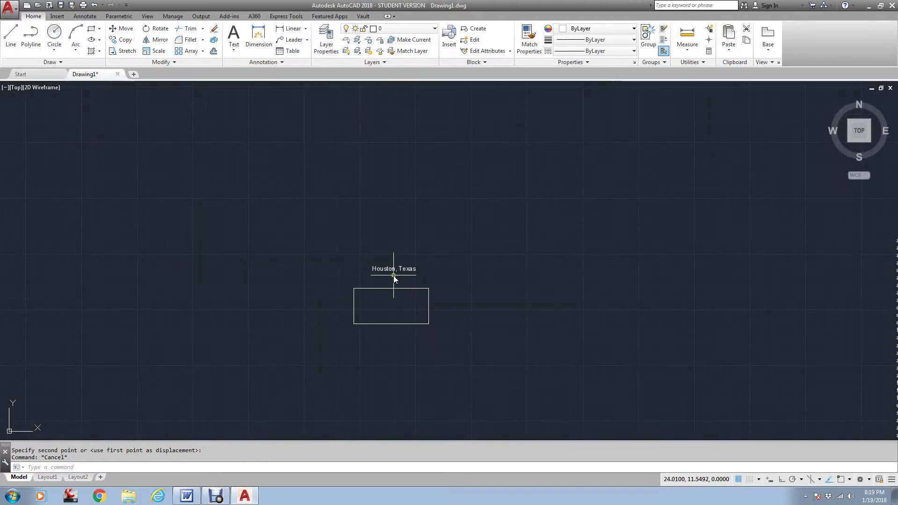
scroll(394, 279, "down", 3)
scroll(396, 280, "up", 3)
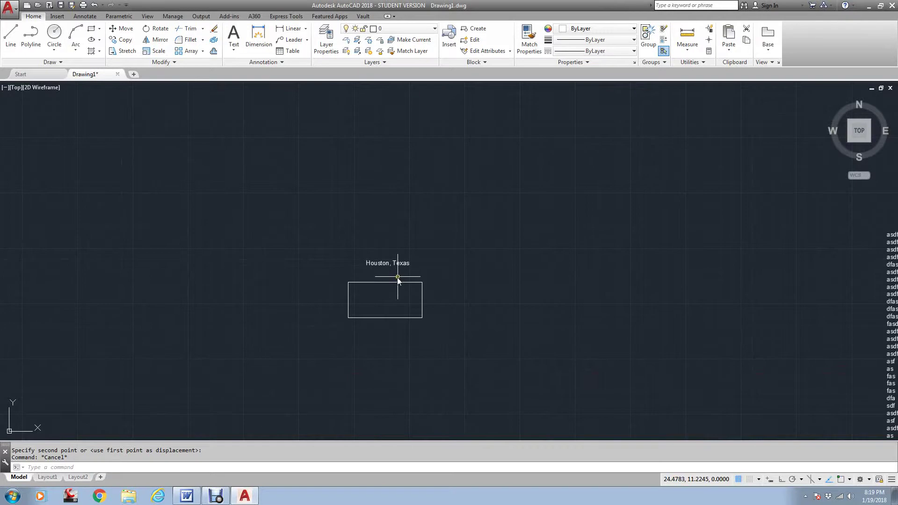
scroll(396, 279, "down", 4)
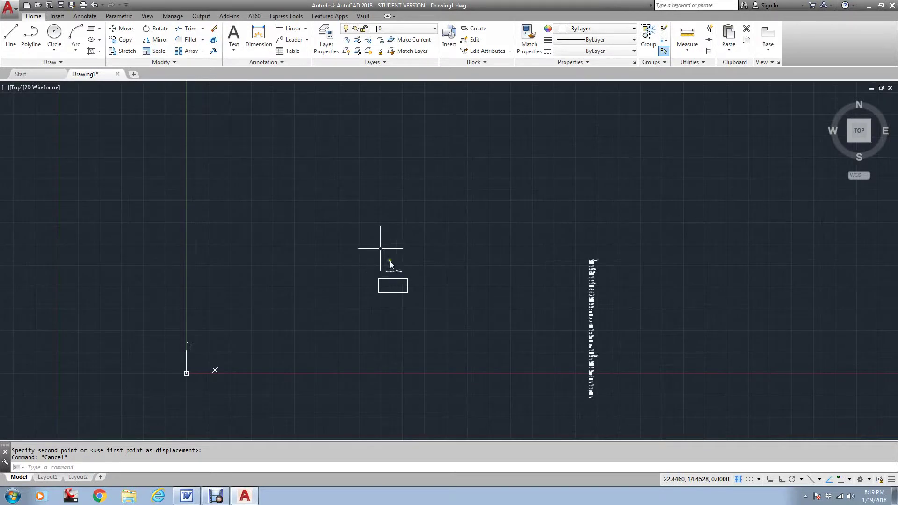
scroll(382, 263, "up", 4)
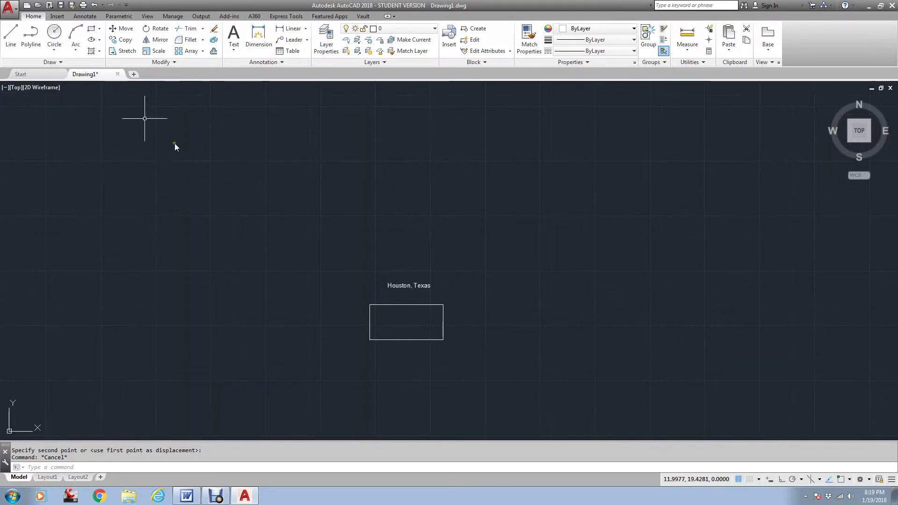
Add a multiline text reading "asdfsdf" in the empty space above and right of the "Houston, Texas" label
left_click(234, 48)
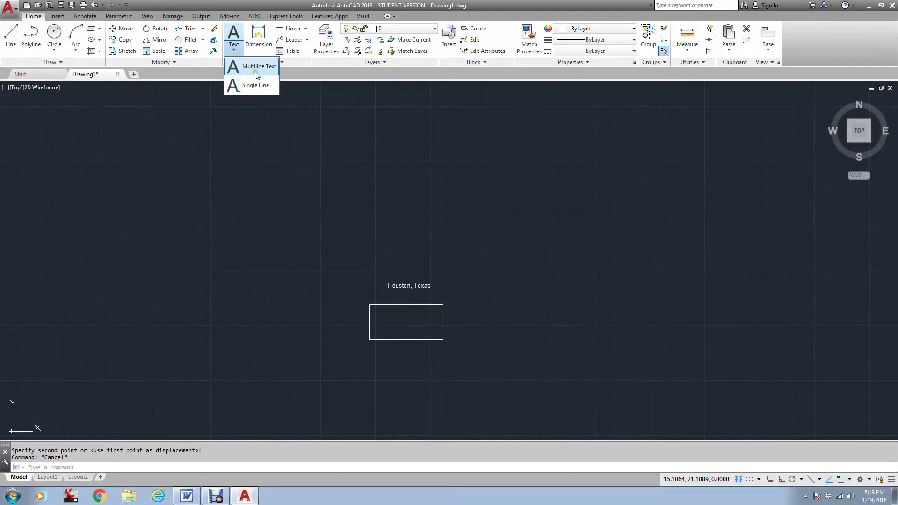
left_click(239, 66)
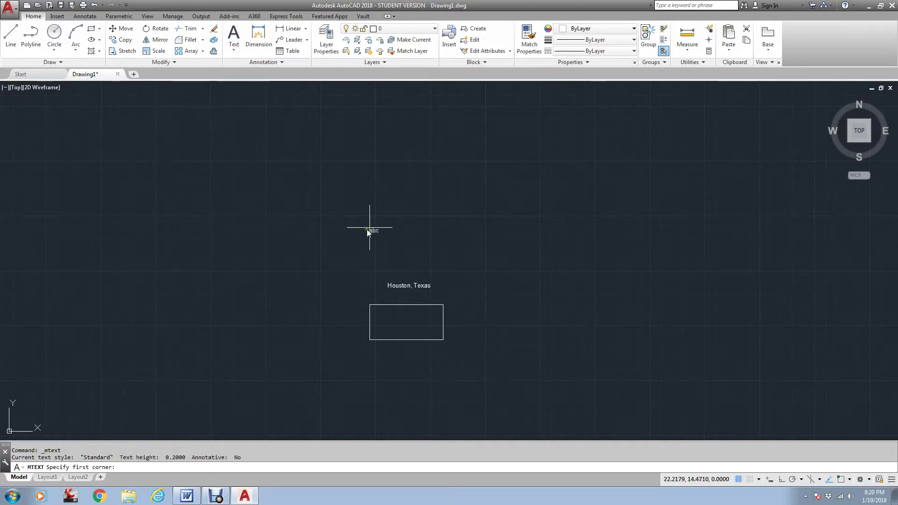
scroll(375, 216, "down", 2)
left_click(426, 207)
left_click(474, 219)
type("asdfasdf")
left_click(438, 224)
Add a second multiline text reading "asdfas" just below and right of the first filler text
key("Return")
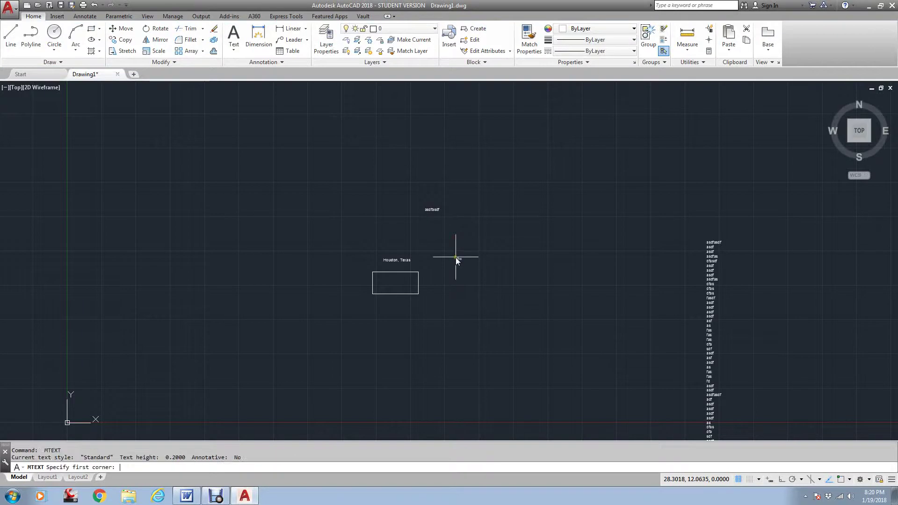
left_click(456, 257)
left_click(585, 223)
type("asdfas")
left_click(557, 248)
key("Escape")
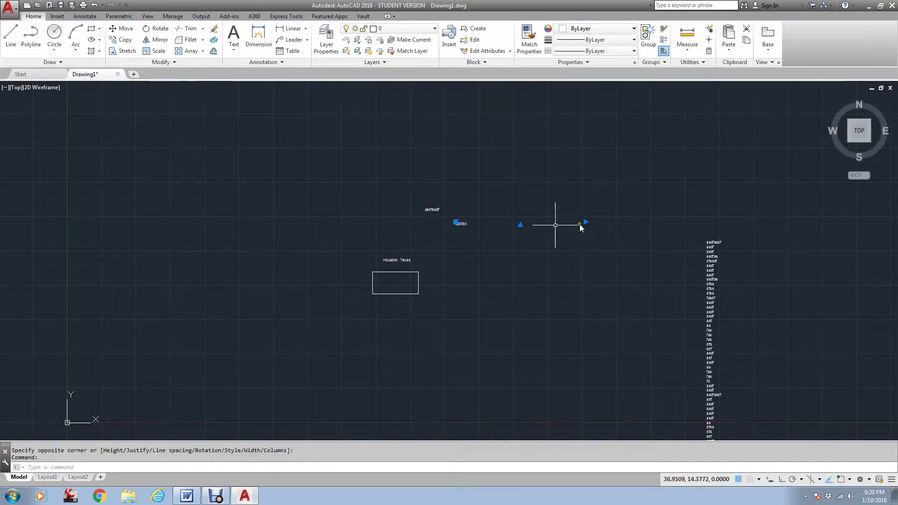
Erase both filler multiline texts above the rectangle
key("Escape")
type("e")
key("Return")
left_click(469, 193)
left_click(440, 226)
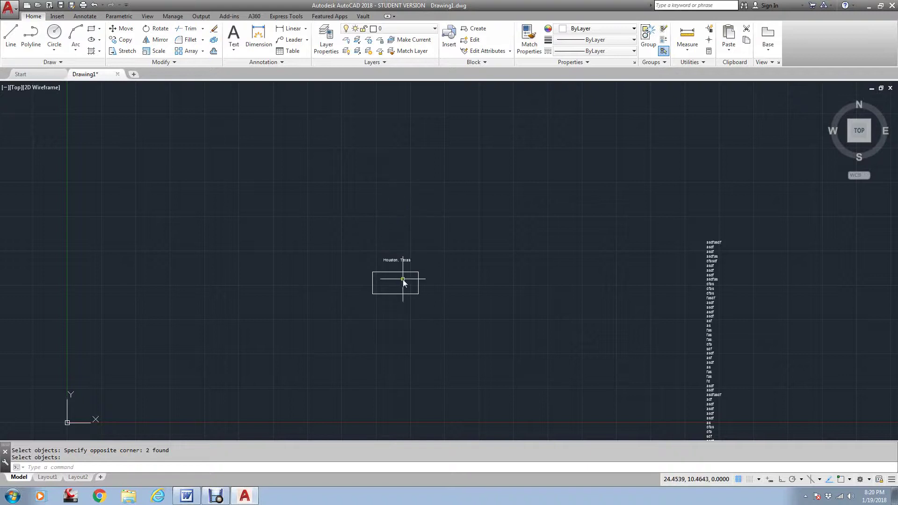
Define a multiline text box spanning the empty rectangle, snapping its corners to the rectangle's lower-left and upper-right endpoints
scroll(402, 279, "up", 2)
mouse_move(413, 276)
middle_mouse_down()
mouse_move(414, 247)
mouse_move(321, 199)
middle_mouse_up()
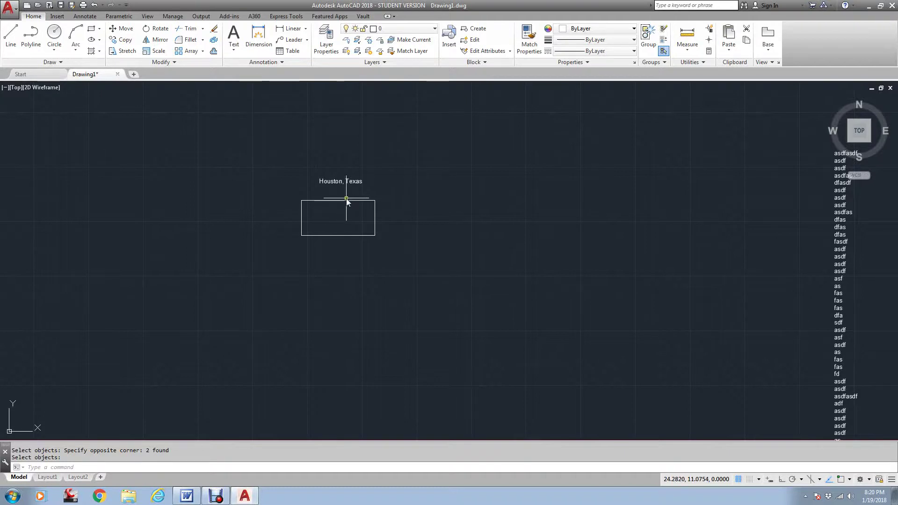
scroll(338, 216, "up", 3)
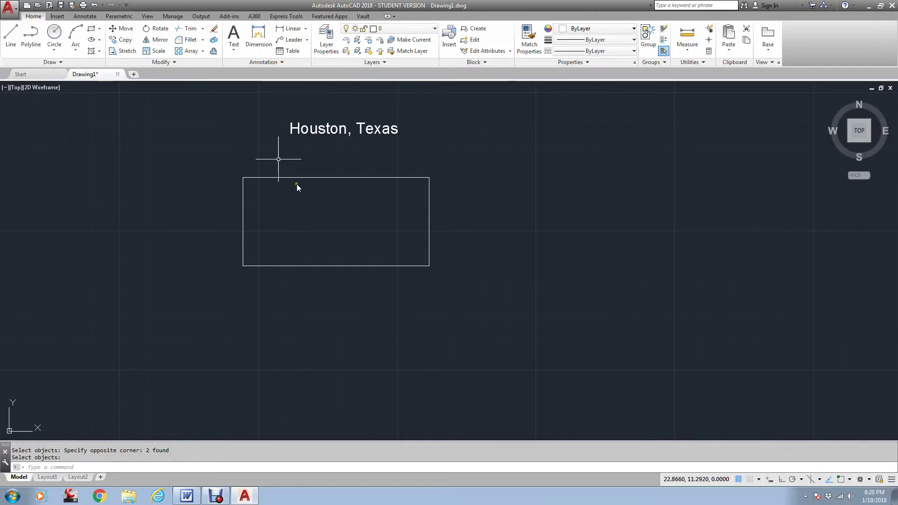
left_click(232, 48)
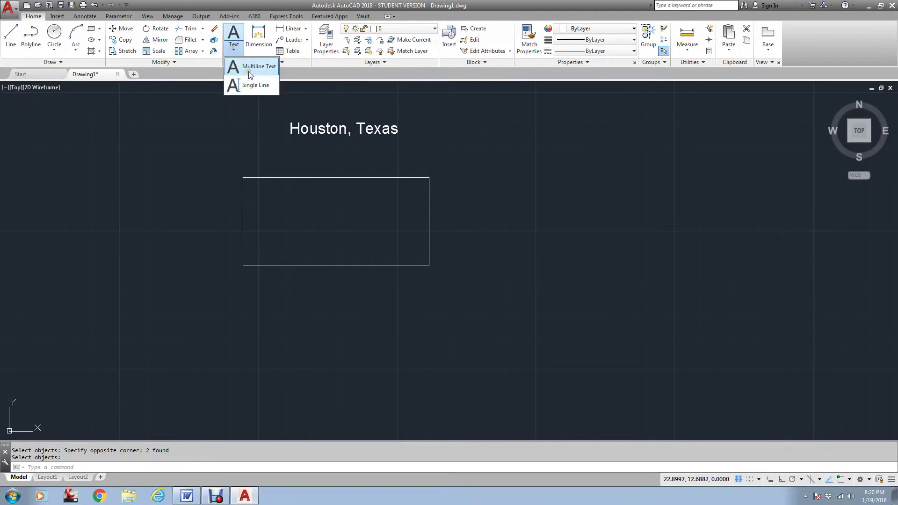
left_click(249, 67)
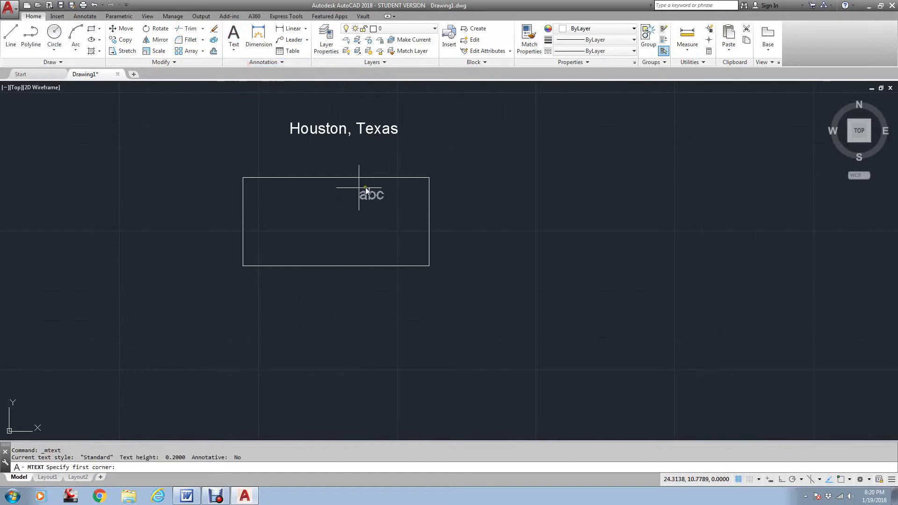
type("end")
key("Return")
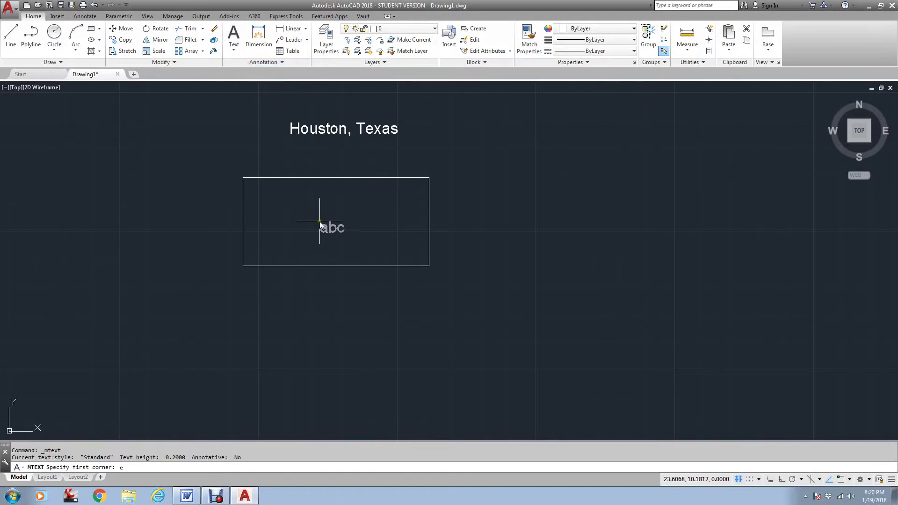
left_click(247, 265)
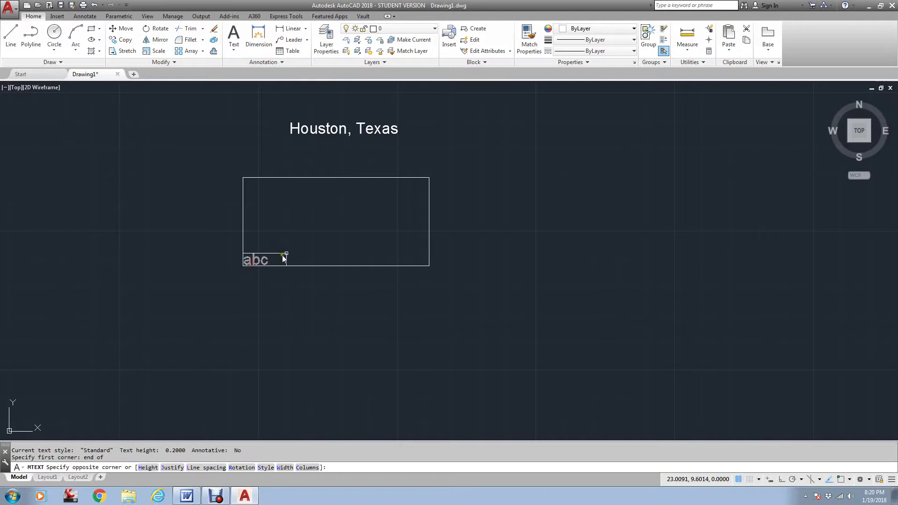
type("end")
key("Return")
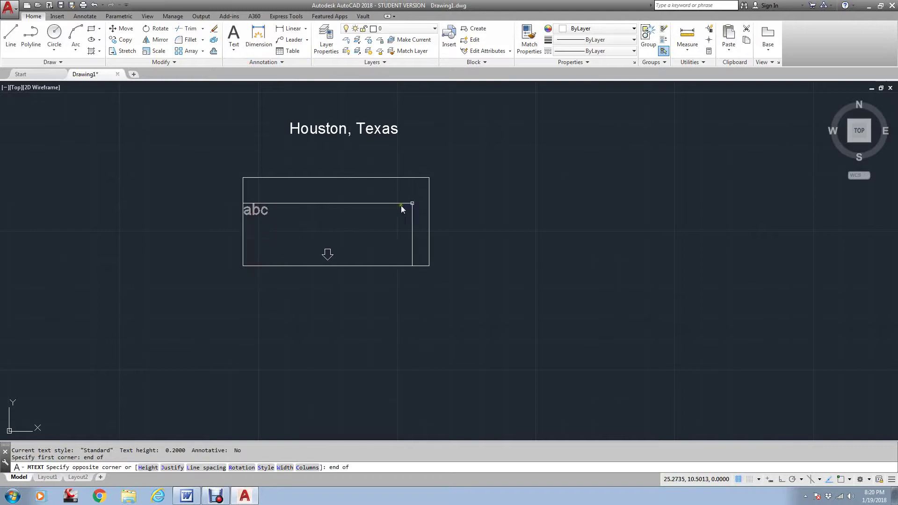
left_click(429, 178)
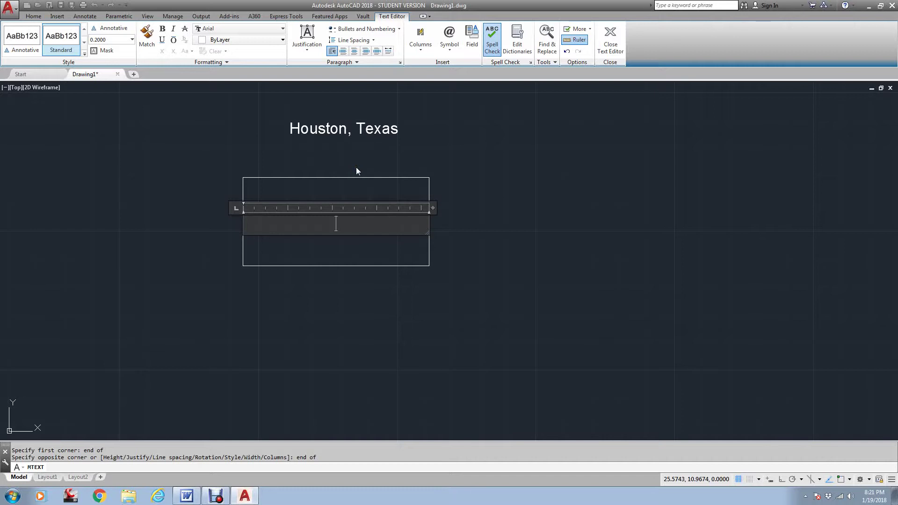
Enter "Community Colleges of Texas are very reasonable priced for students to afford." in the text box and finish the text
type("Community Colleges of Texa")
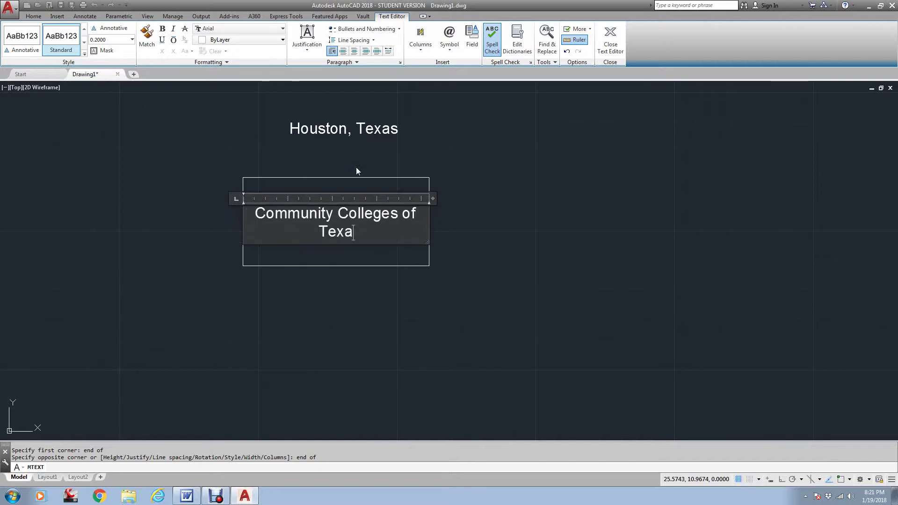
type("s are very reasonable")
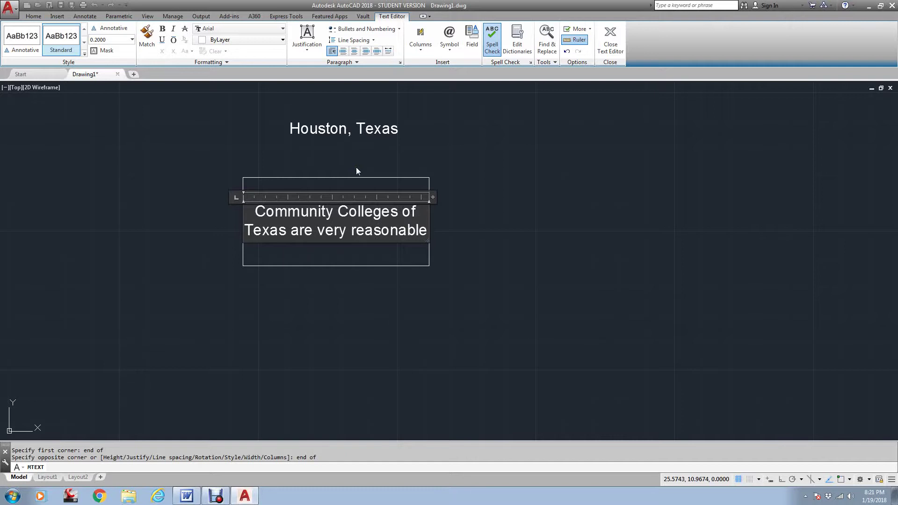
type(" priced")
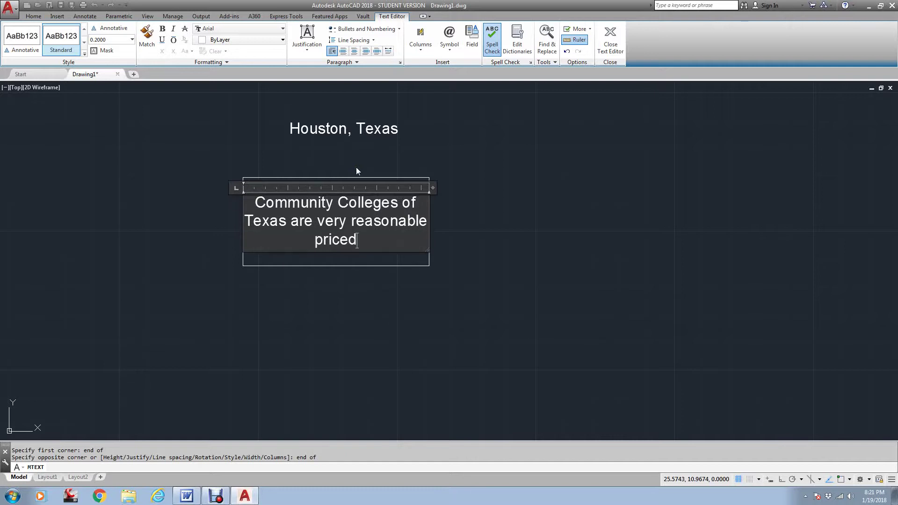
type(" for students to afford")
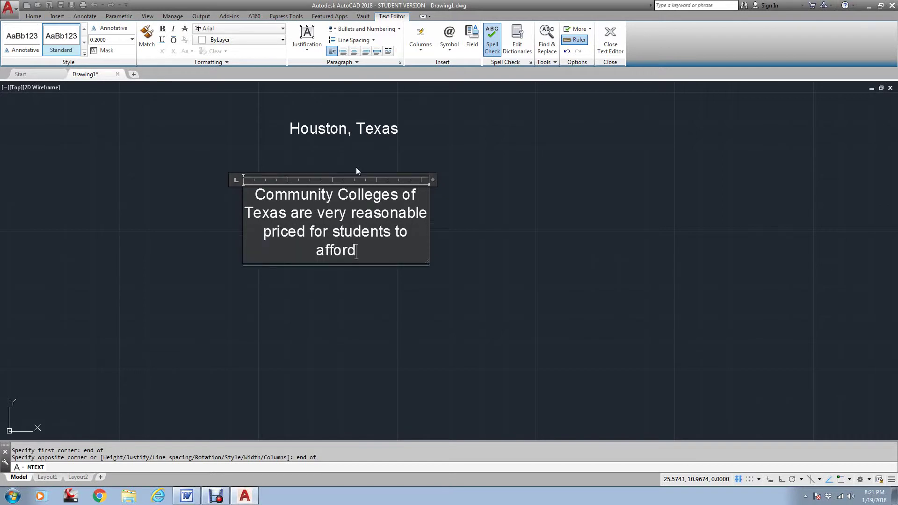
type(".")
left_click(442, 185)
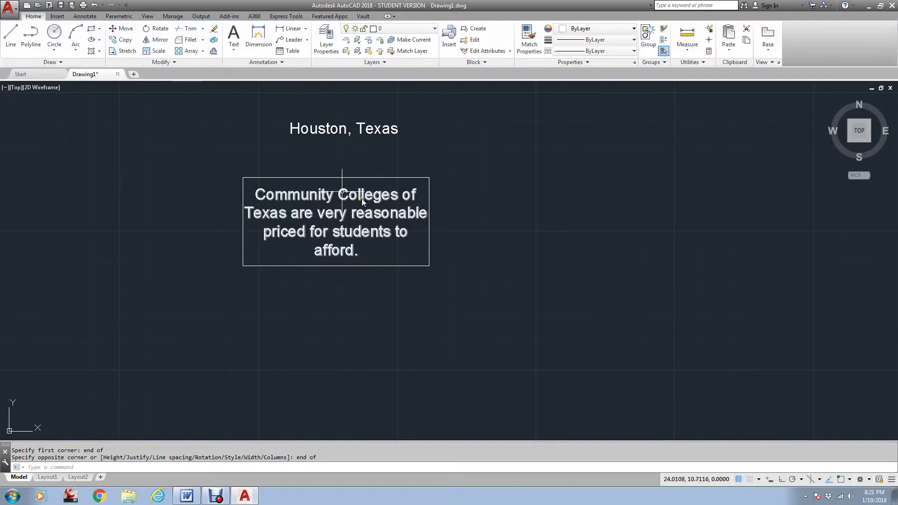
Narrow the Community Colleges paragraph's text width slightly so its lines wrap clear of the rectangle's sides
scroll(342, 194, "up", 2)
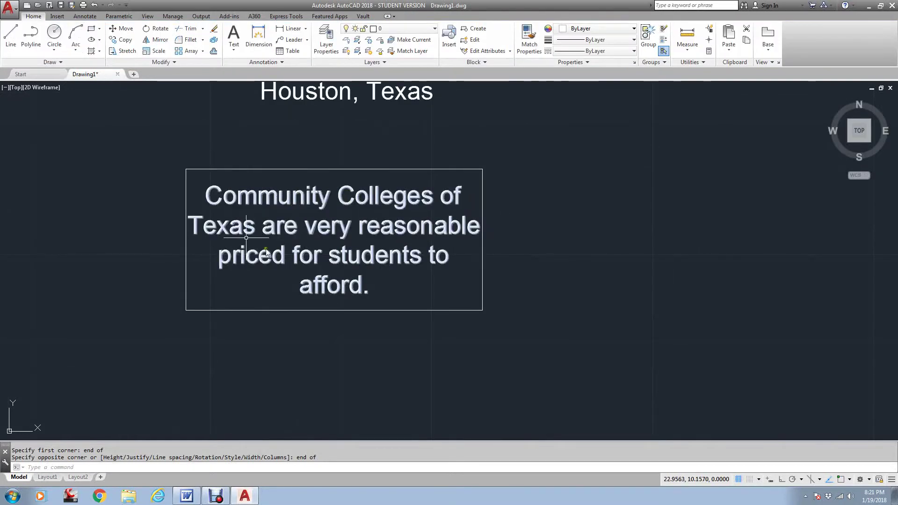
left_click(195, 226)
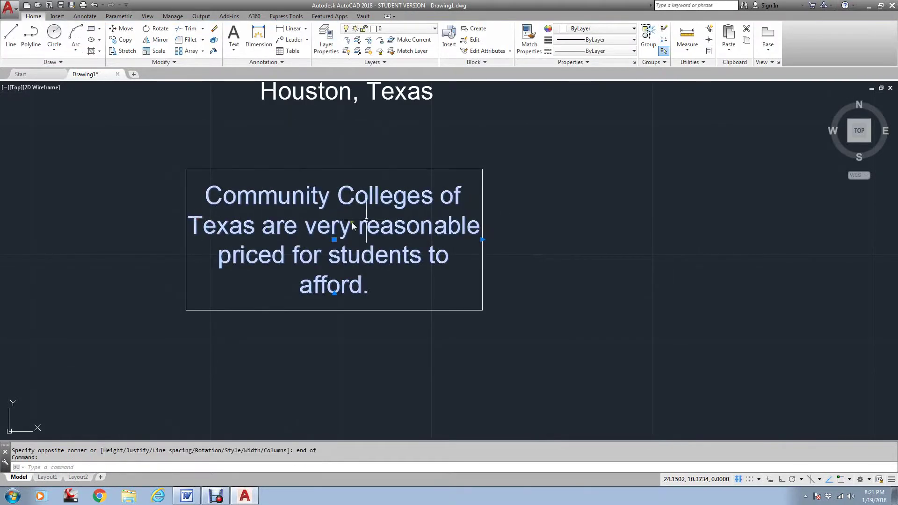
left_click(482, 239)
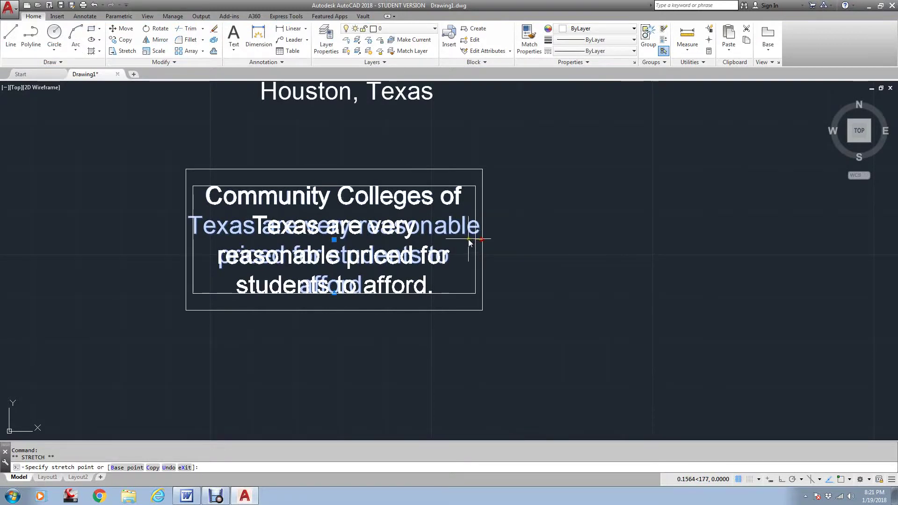
left_click(470, 242)
key("Escape")
key("Escape")
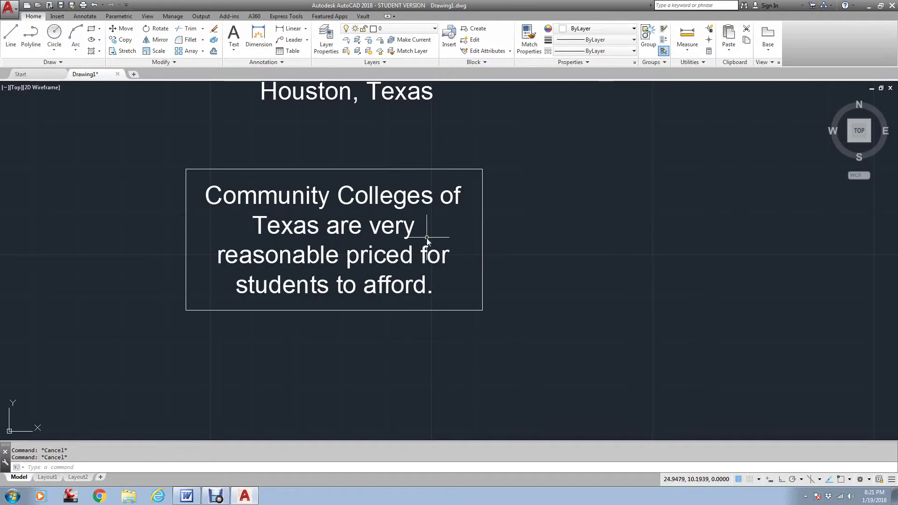
Draw a circle to the right of the rectangle, roughly level with it and about as tall
scroll(426, 238, "down", 2)
type("c")
key("Return")
left_click(578, 254)
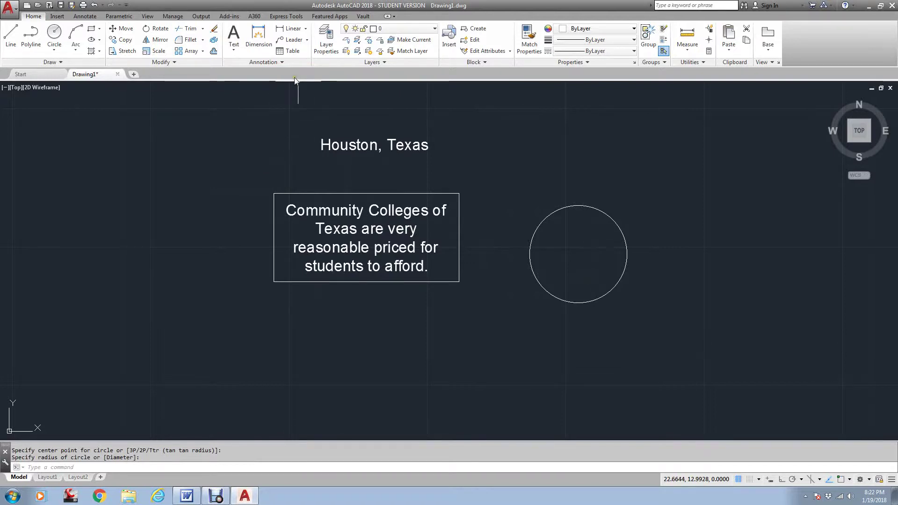
Add a multiline text reading "Water Valve No. 1234" inside the circle, its box spanning most of the circle's width
left_click(233, 51)
left_click(253, 63)
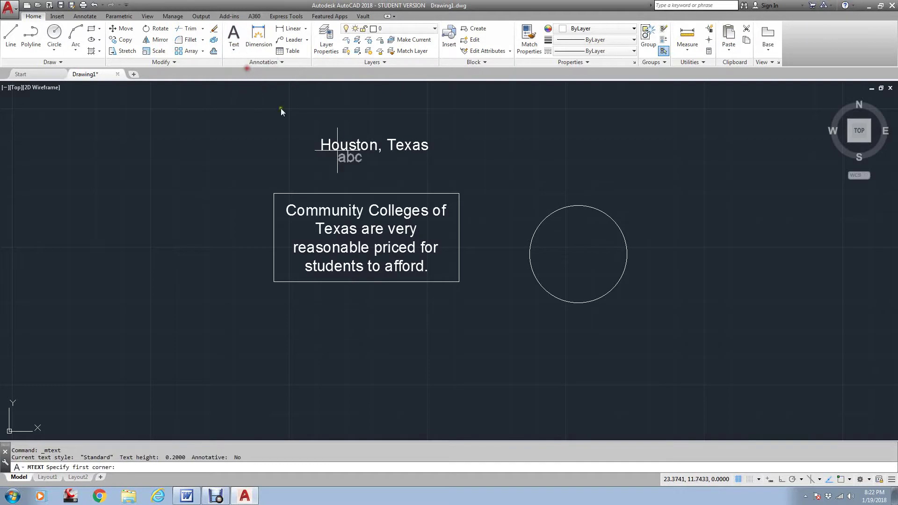
left_click(535, 277)
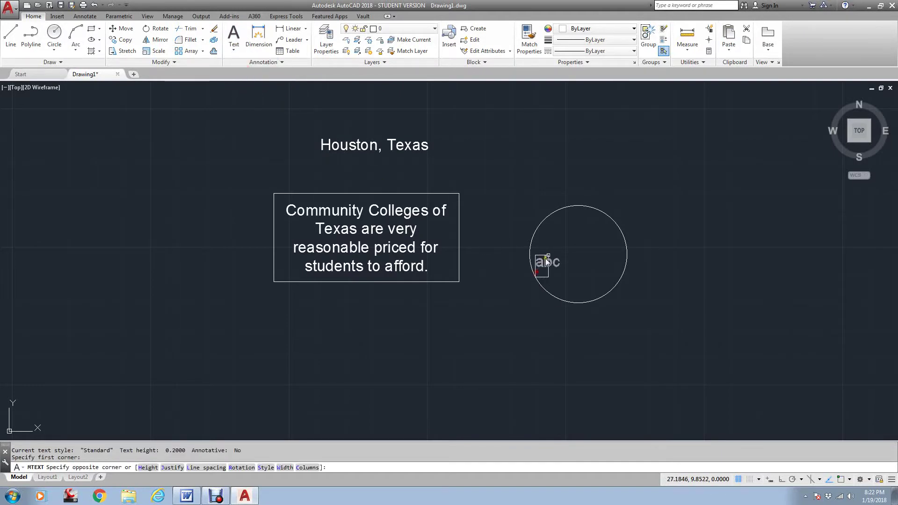
left_click(621, 233)
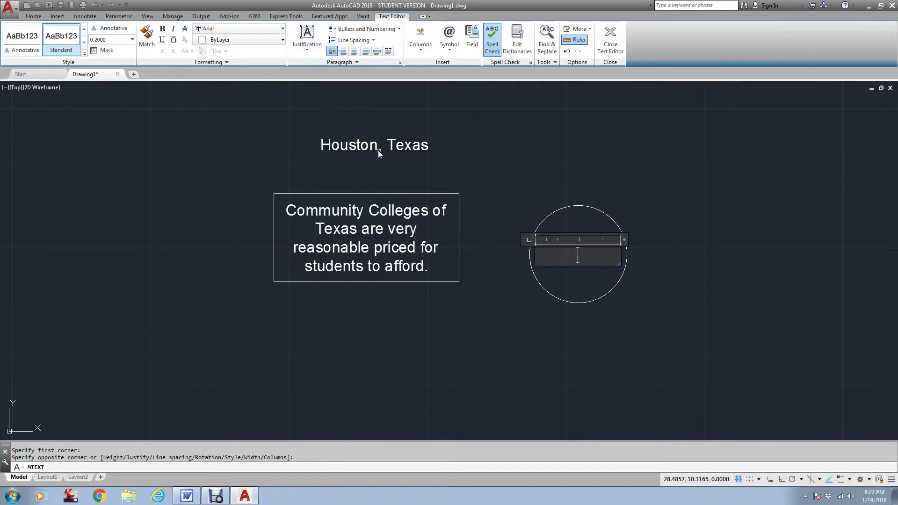
type("Water Valv")
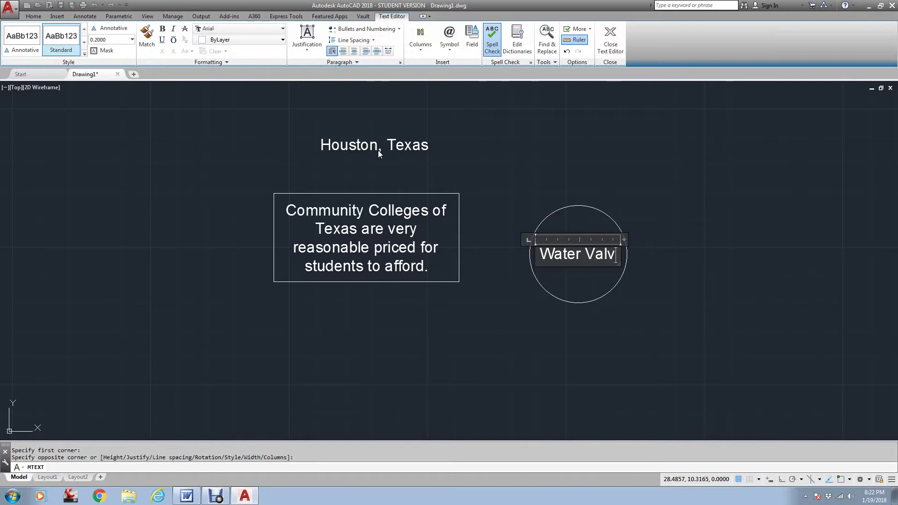
type("e No. ")
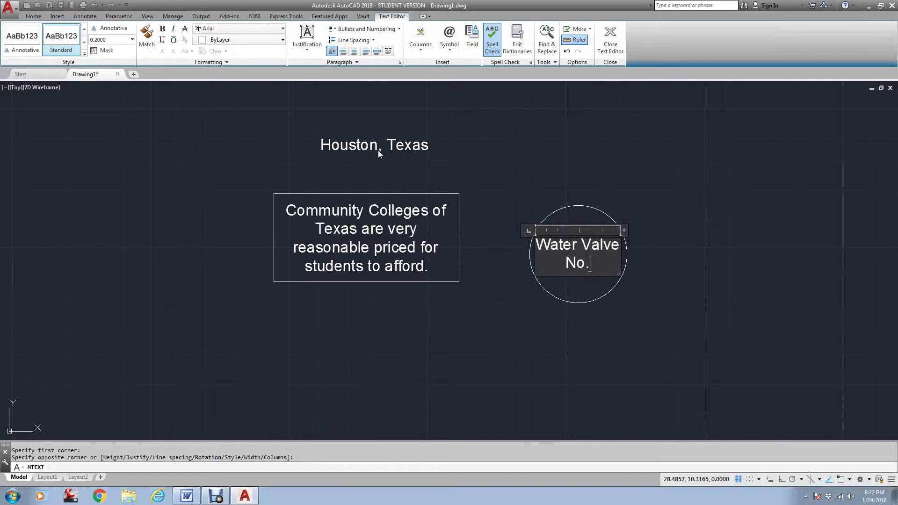
type("1234")
left_click(646, 220)
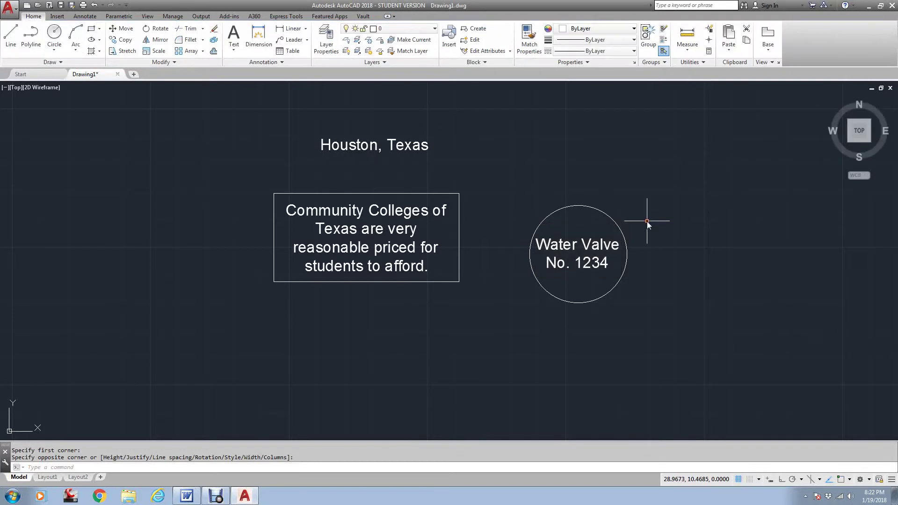
scroll(585, 237, "up", 4)
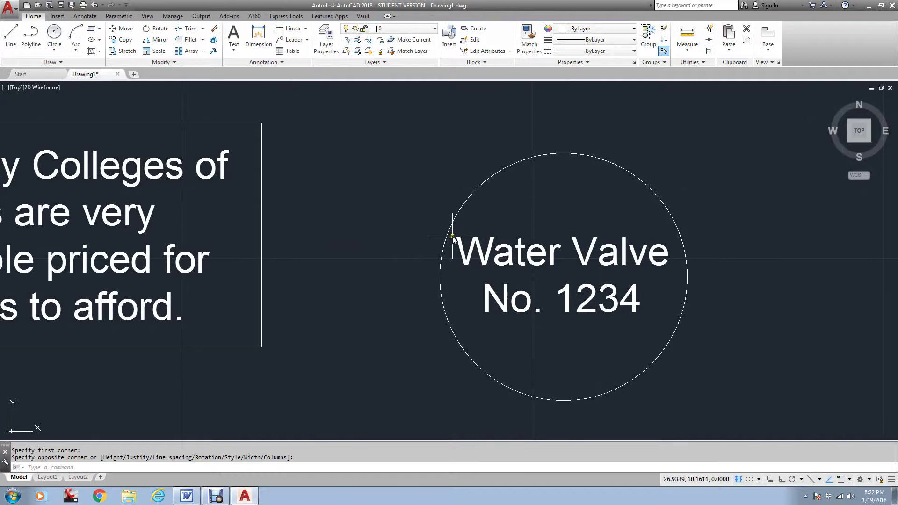
Move the "Water Valve No. 1234" text very slightly to the right so it sits centred in the circle
type("m")
key("Return")
left_click(666, 250)
key("Return")
left_click(681, 257)
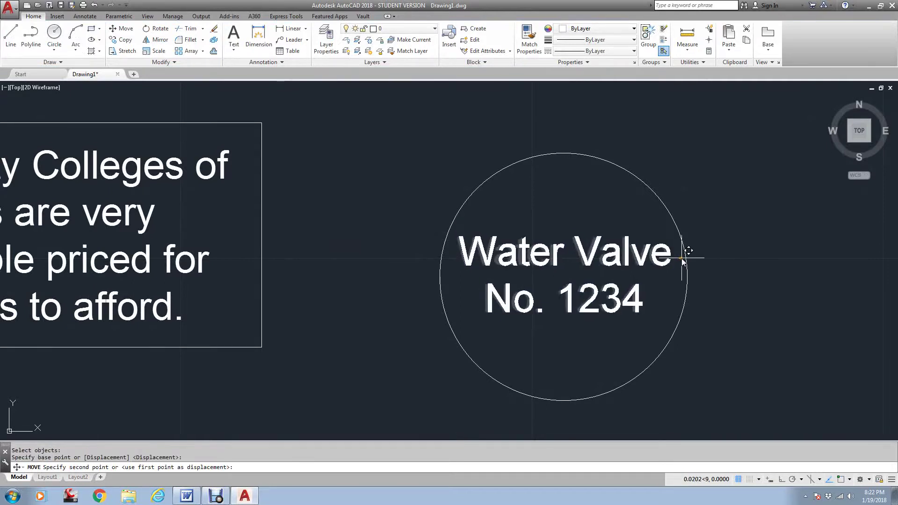
left_click(681, 258)
scroll(680, 259, "down", 2)
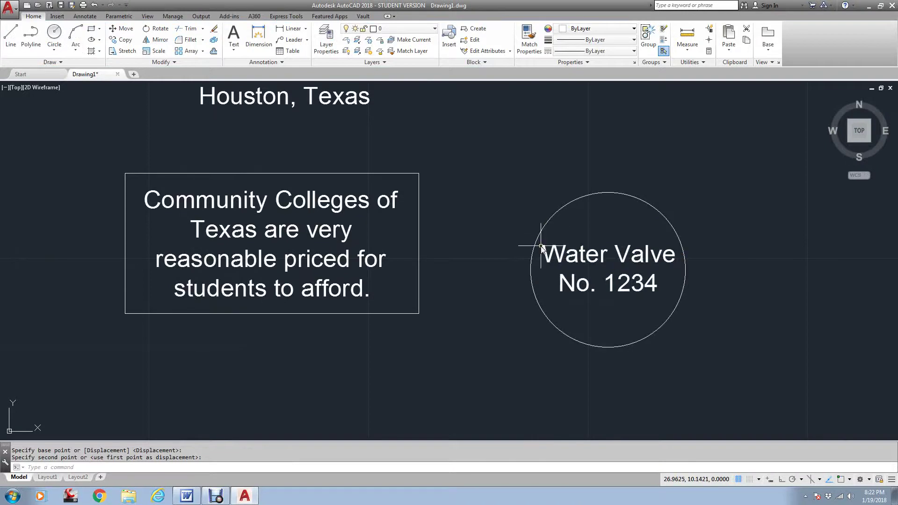
scroll(555, 242, "down", 4)
scroll(462, 215, "up", 4)
scroll(462, 215, "down", 5)
scroll(466, 220, "up", 5)
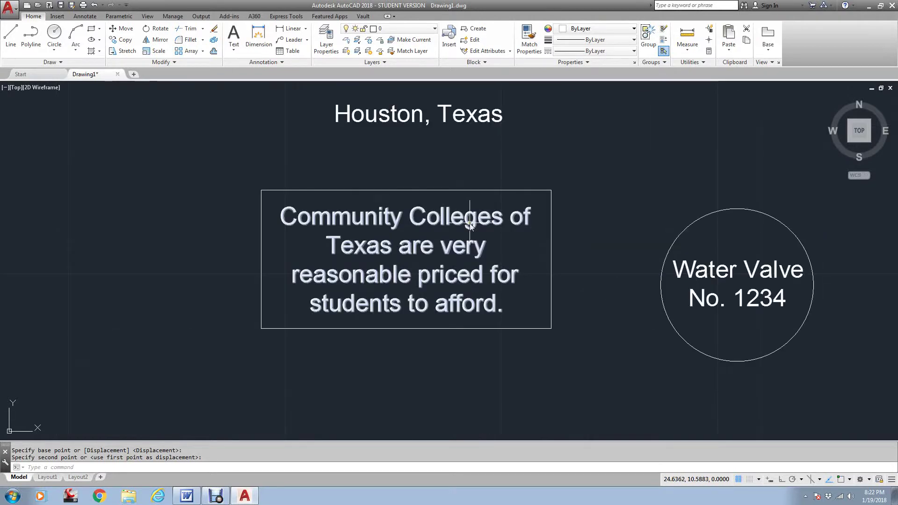
scroll(469, 225, "down", 4)
type("Mt")
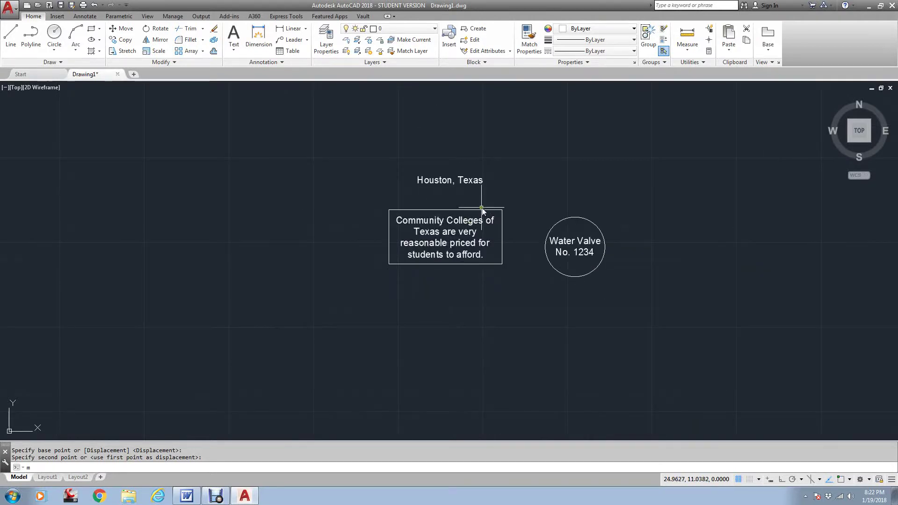
type("Exy")
key("Return")
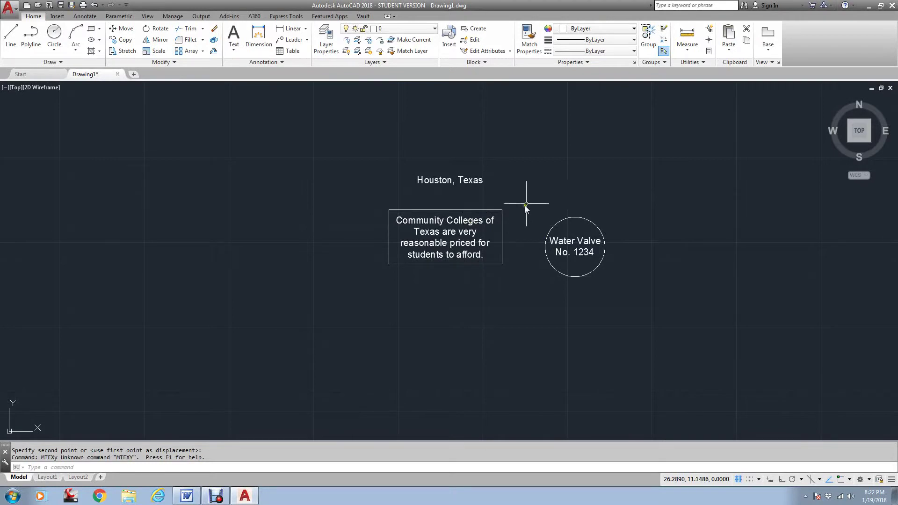
middle_click_drag(521, 201, 497, 299)
left_click(589, 206)
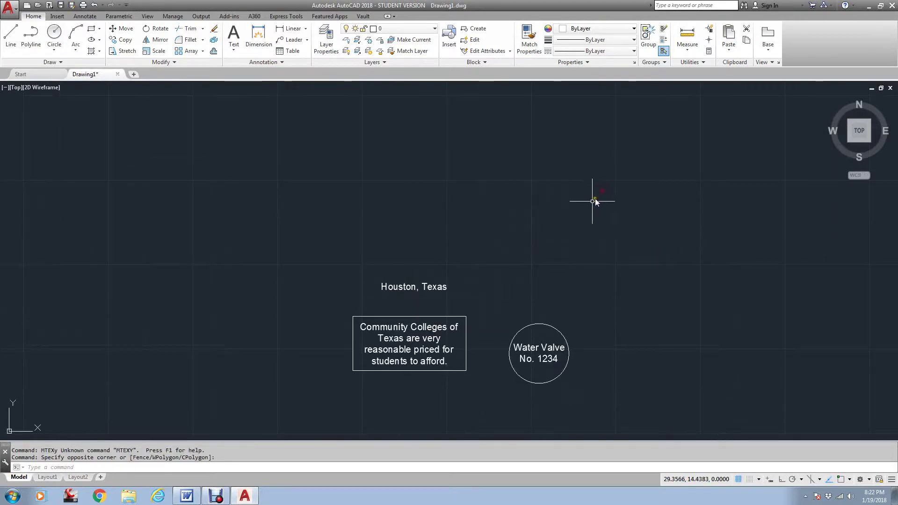
type("m")
key("Return")
left_click(504, 264)
key("Escape")
key("Escape")
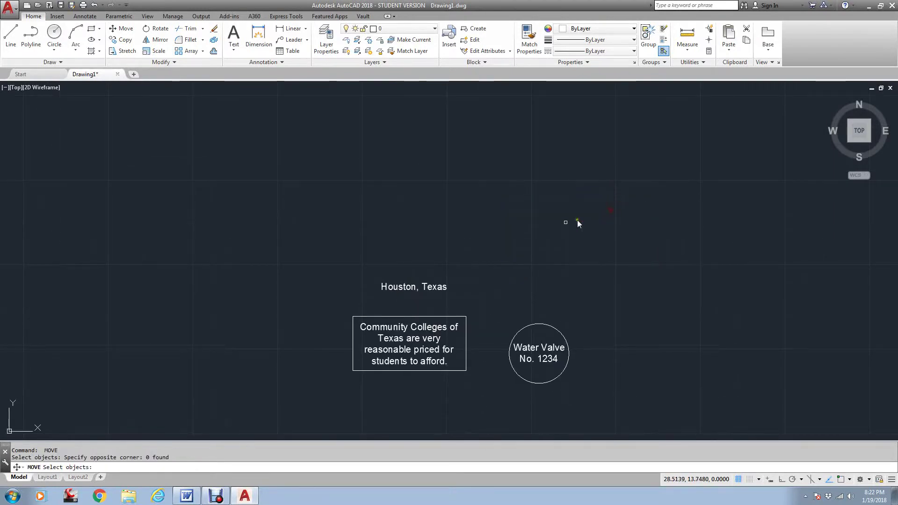
Start a multiline text box in the empty area above the circle reading "I was born in Houston Texas and lived here most of my life."
type("mtext")
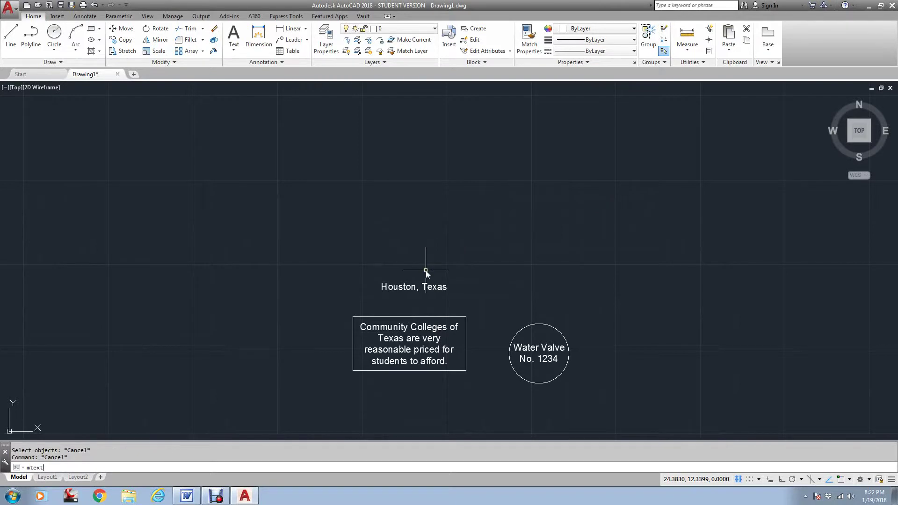
key("Return")
left_click(514, 254)
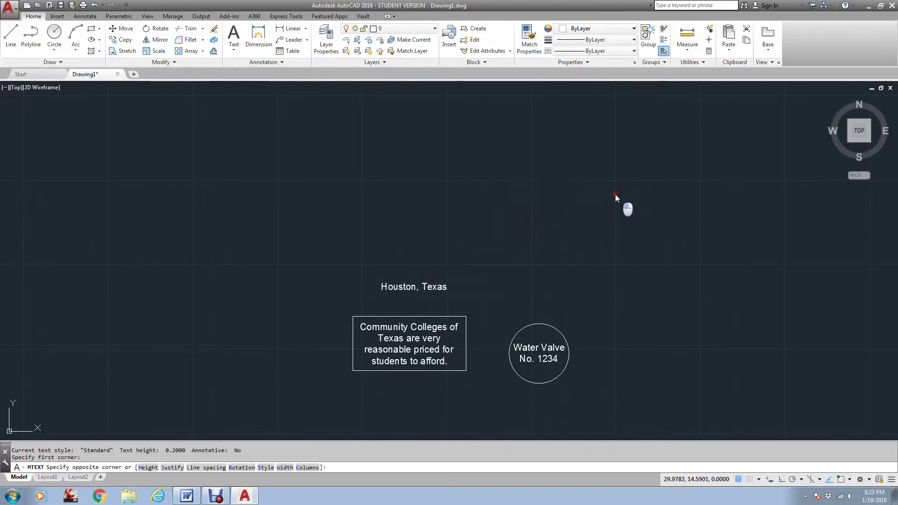
left_click(615, 194)
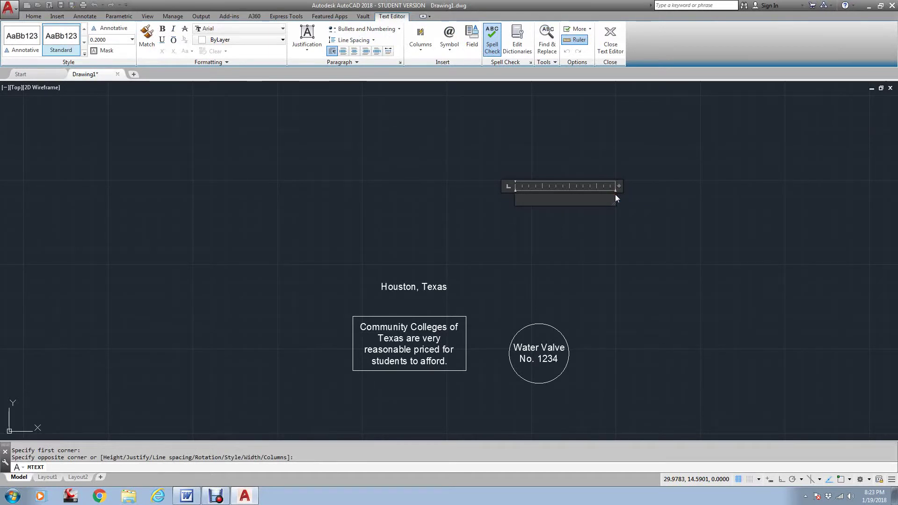
type("I was b orn")
key("BackSpace")
key("BackSpace")
key("BackSpace")
key("BackSpace")
type("orn ")
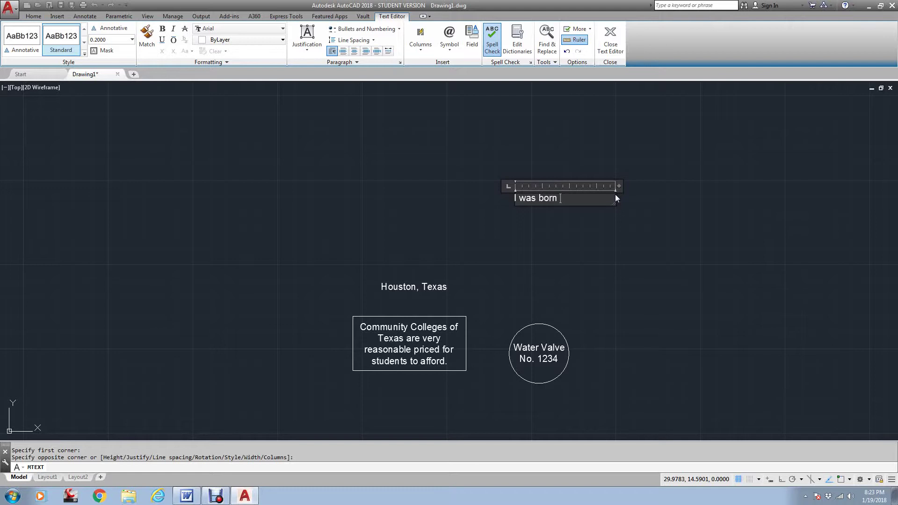
type("in Houston Tex")
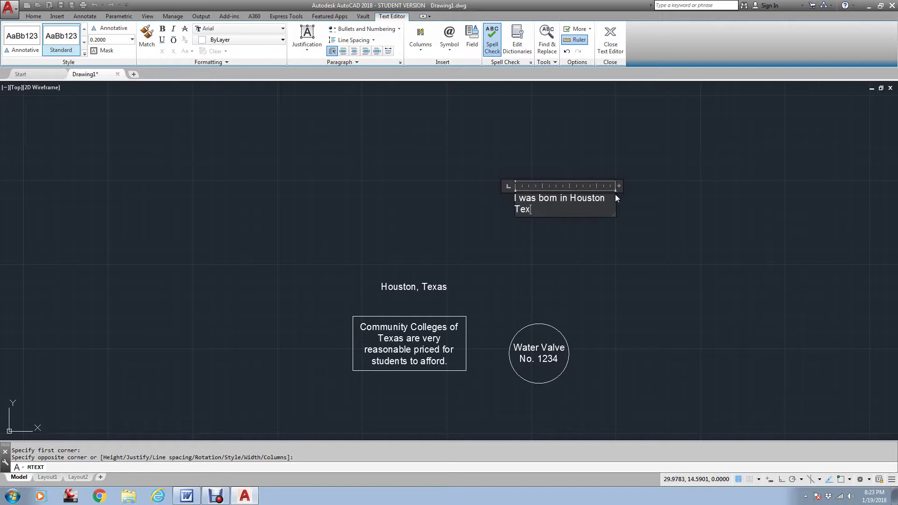
type("as and lived here most of my life.")
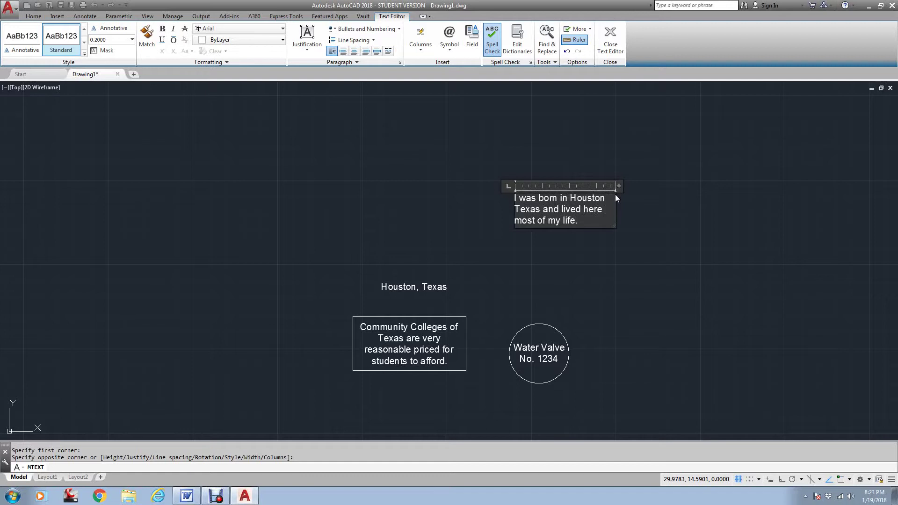
Continue the paragraph with "I do work in the Civil Engineering Field, creating Autocad drawings." and finish the text
type(" I do work in the Civil Engineering Field")
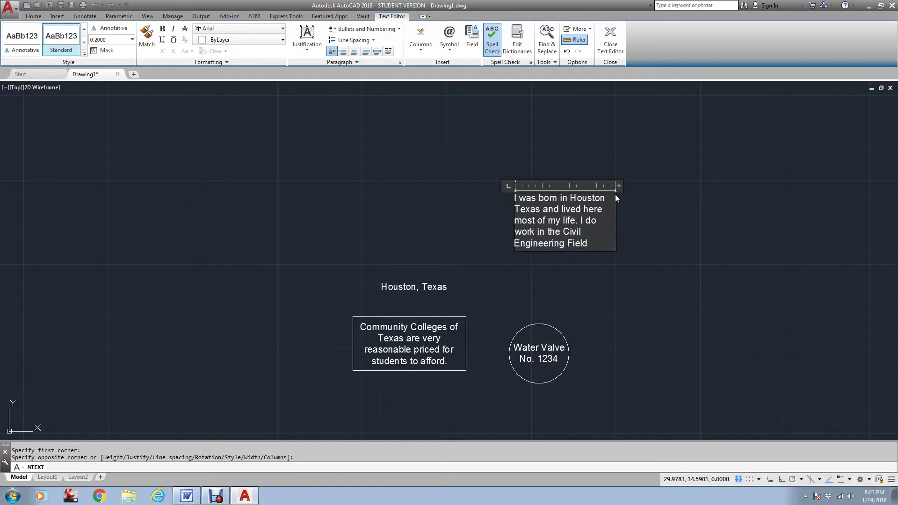
type(".")
type(" creating")
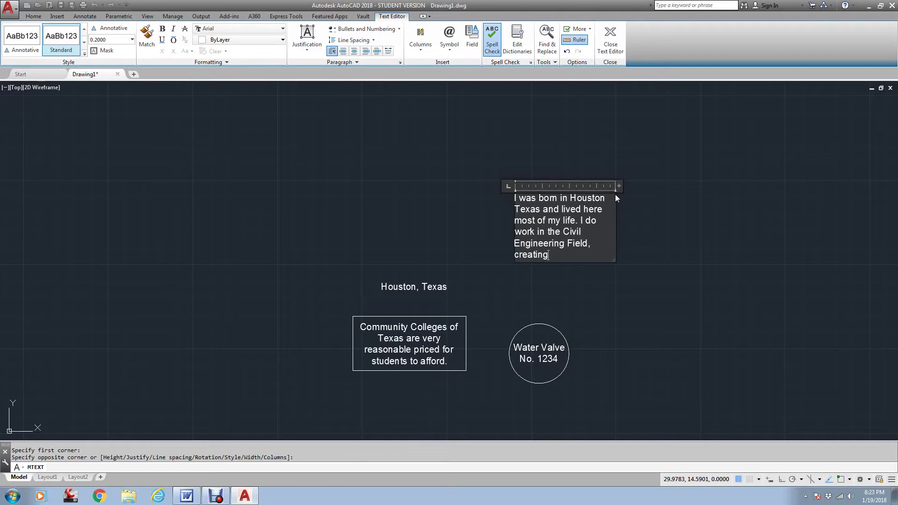
type("Autocad drawin")
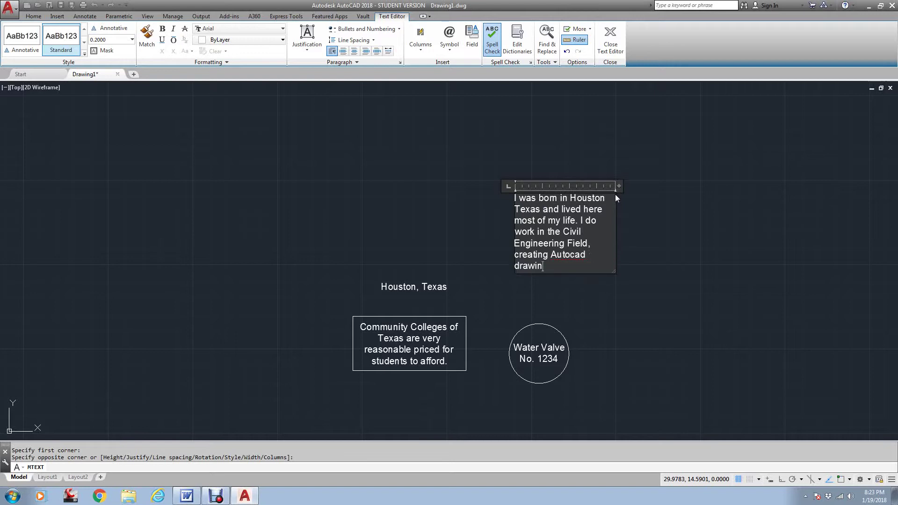
type("gs.")
left_click(673, 264)
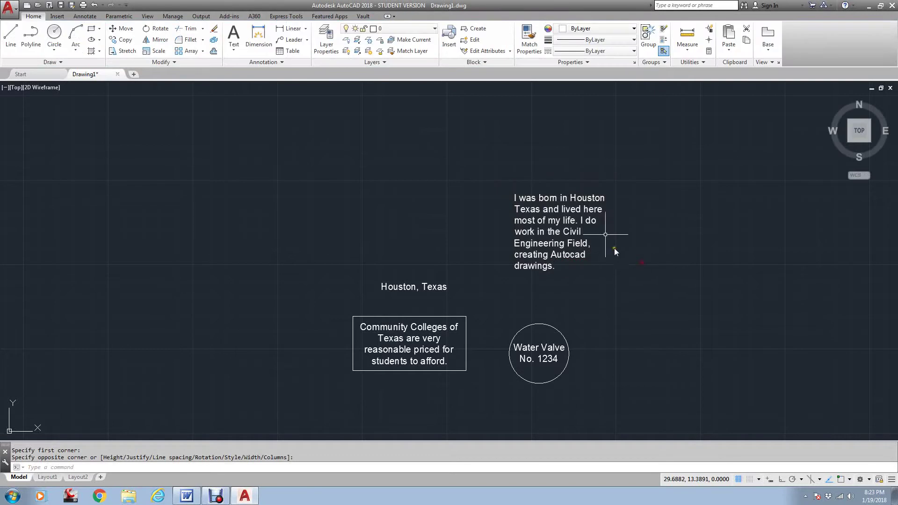
Widen the new paragraph's text box to roughly twice its width so the text wraps onto three lines
scroll(546, 195, "up", 2)
scroll(548, 201, "down", 2)
middle_click_drag(547, 198, 458, 215)
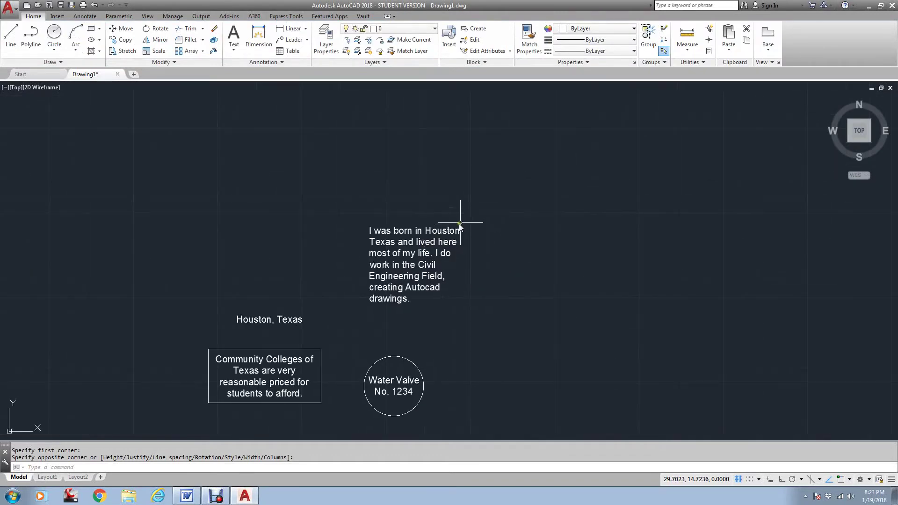
left_click(470, 228)
left_click(470, 228)
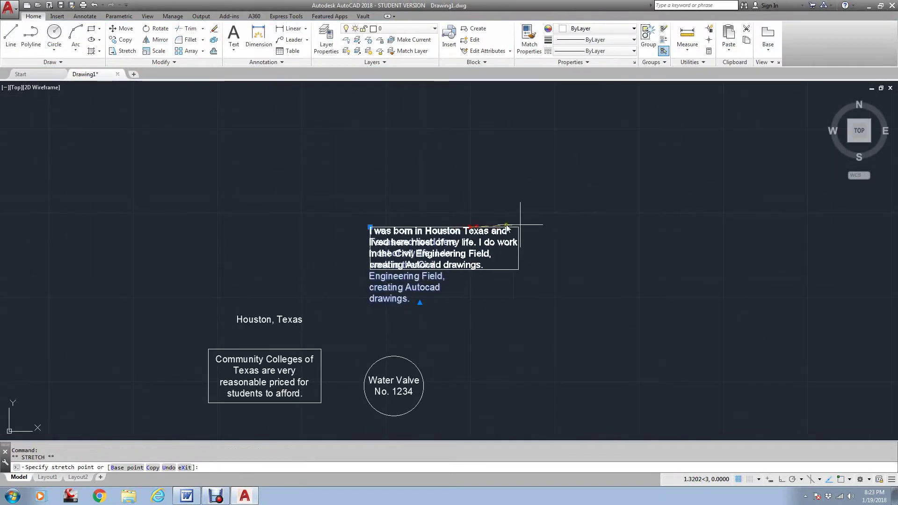
left_click(567, 220)
key("Escape")
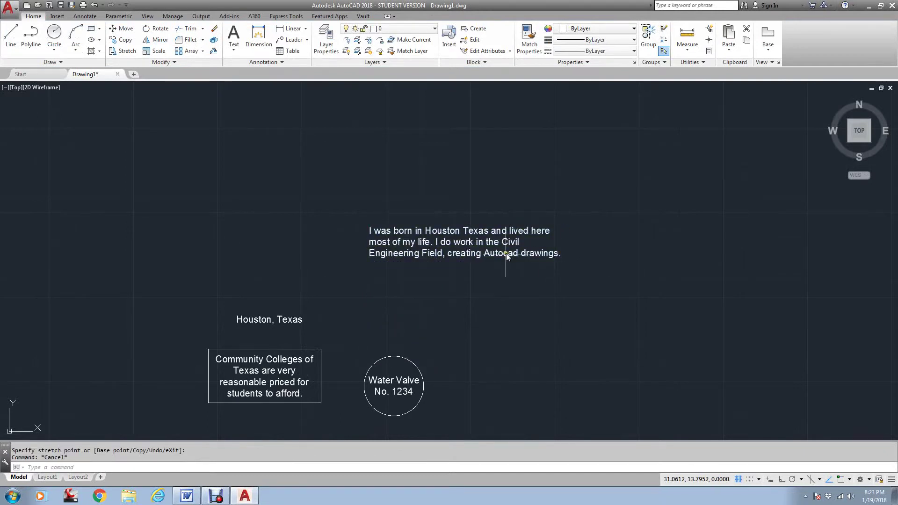
Reopen the paragraph for editing and add the flagged word "Autocad" to the spelling dictionary
scroll(506, 254, "up", 4)
double_click(506, 248)
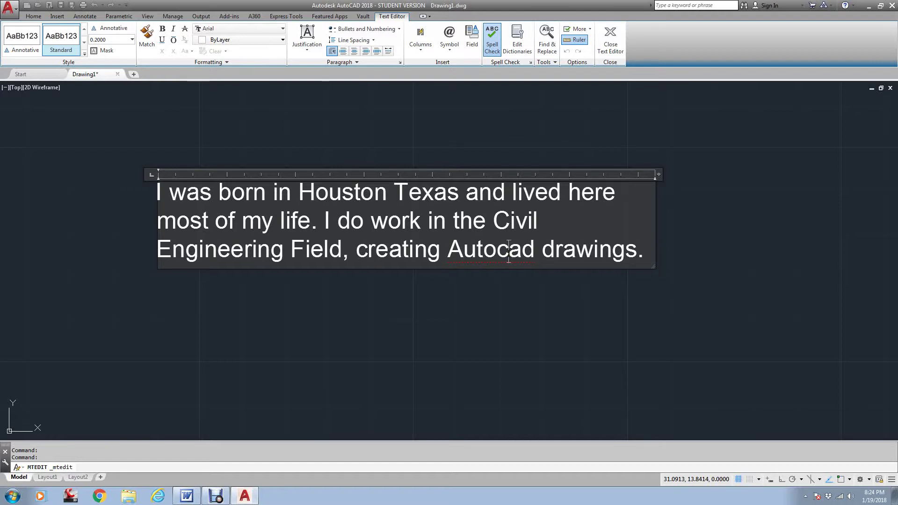
right_click(509, 252)
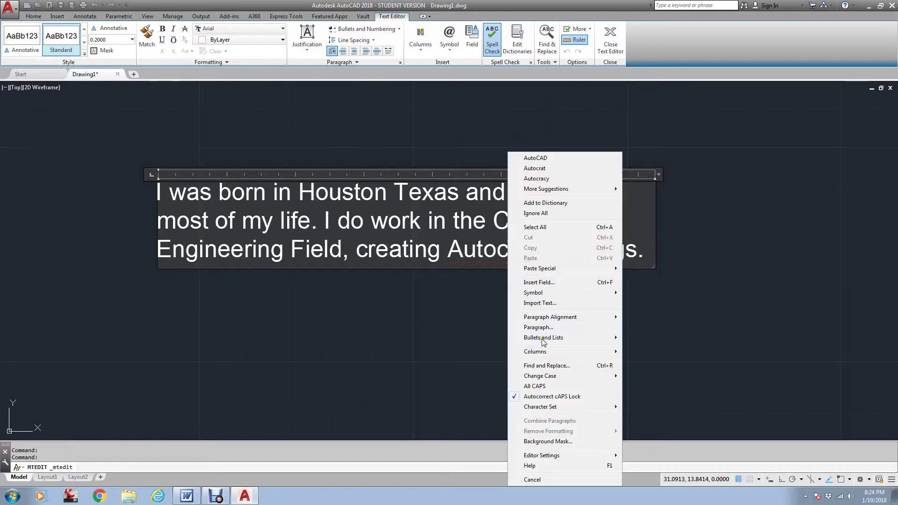
left_click(545, 203)
left_click(520, 299)
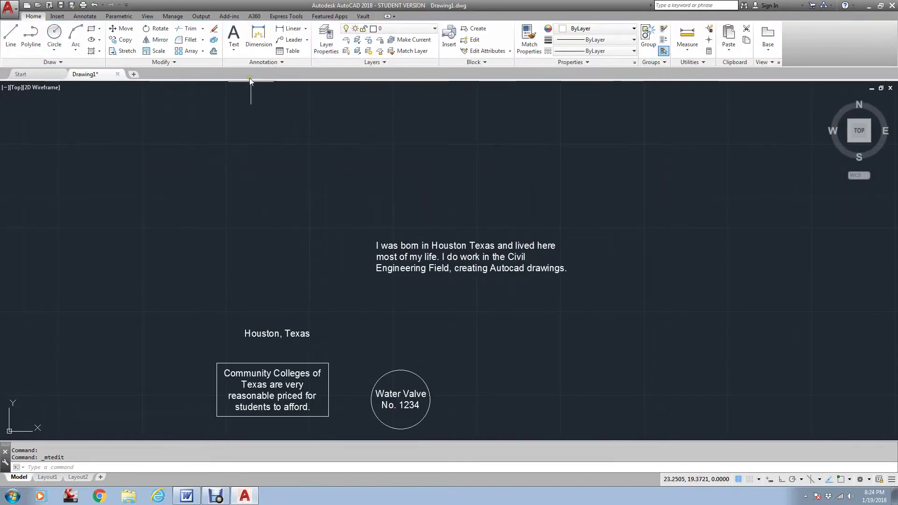
Add a multiline text reading "Autocad Autocad Solidworks Inventor" below the right end of the paragraph, in a box narrow enough to wrap onto three lines
left_click(235, 50)
left_click(255, 68)
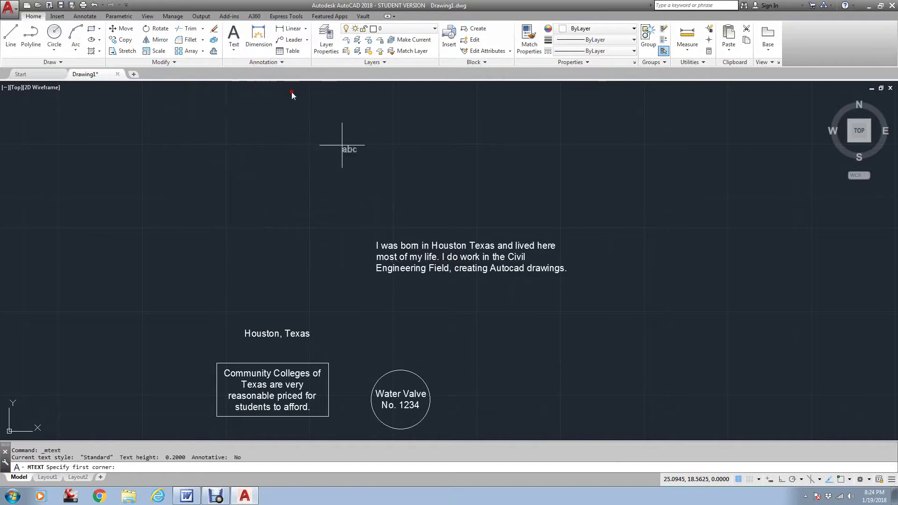
left_click(552, 370)
left_click(633, 313)
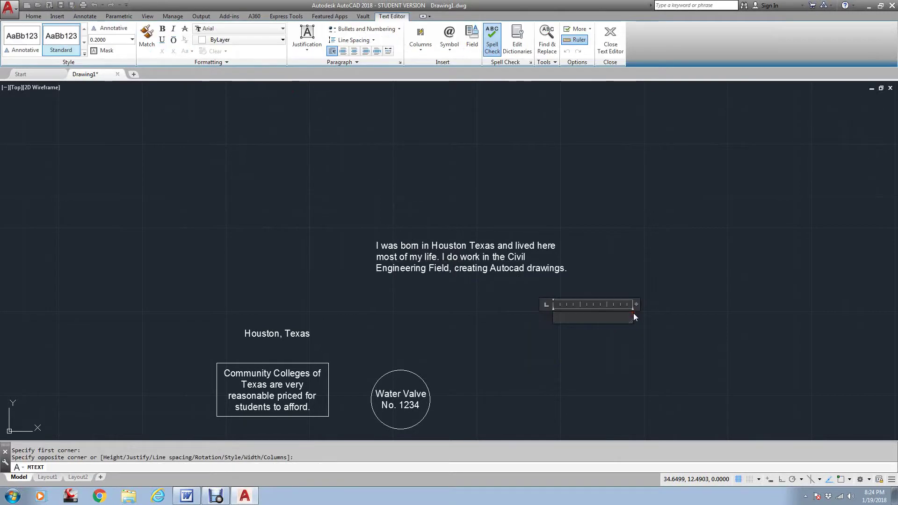
type("Autocad Cas")
key("BackSpace")
key("BackSpace")
key("BackSpace")
type("Autocad")
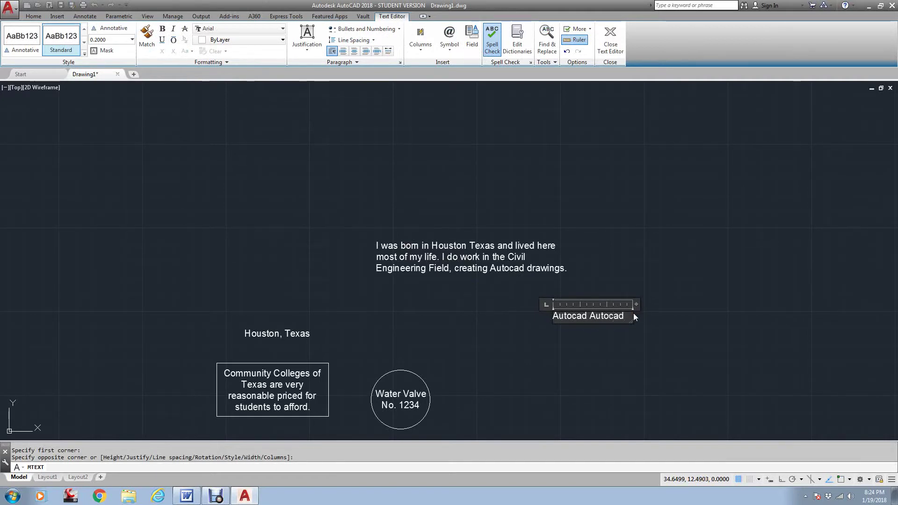
type(" Solidworks")
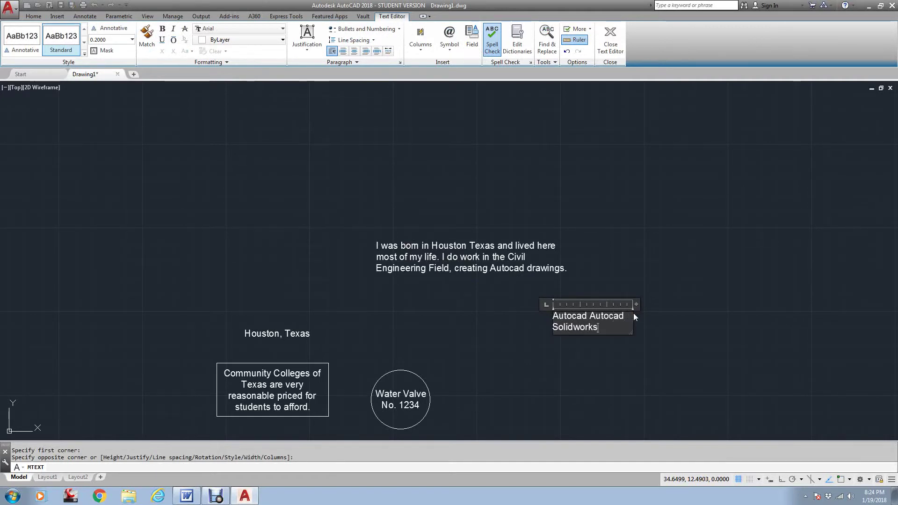
type(" Inventor")
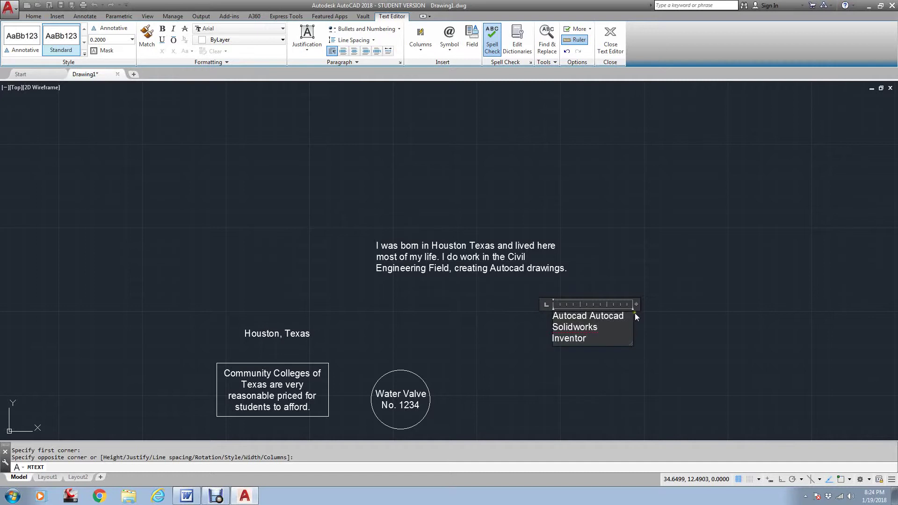
left_click(636, 343)
Reopen the "Autocad Autocad Solidworks Inventor" text and add the flagged word "Solidworks" to the spelling dictionary
scroll(585, 347, "up", 5)
left_click(546, 326)
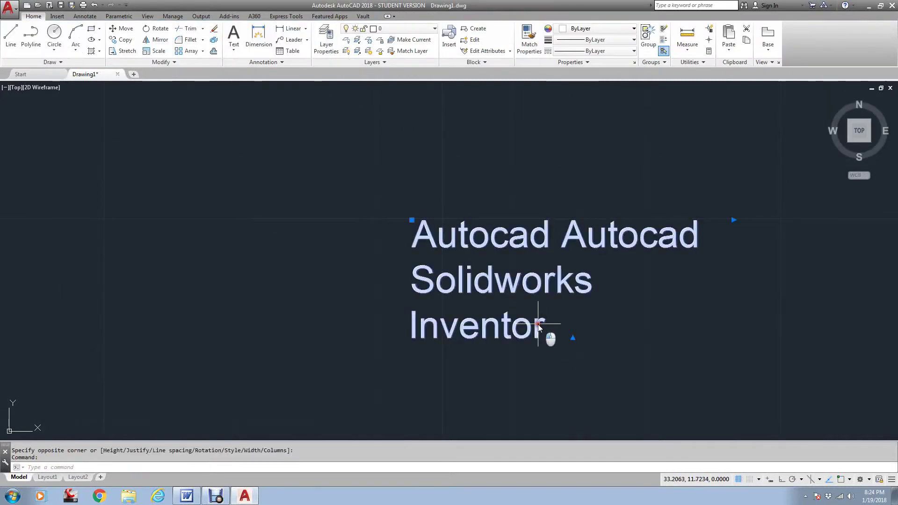
double_click(549, 286)
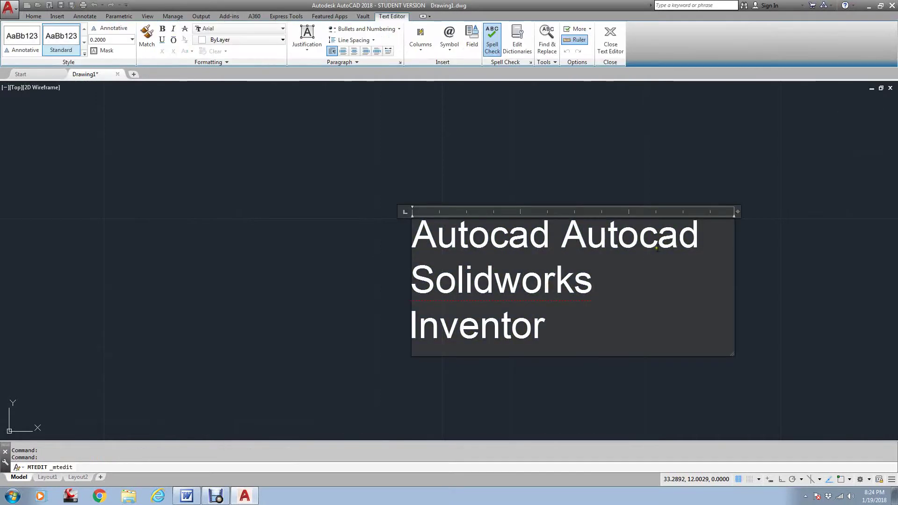
left_click_drag(709, 233, 488, 238)
left_click_drag(594, 289, 448, 284)
right_click(466, 288)
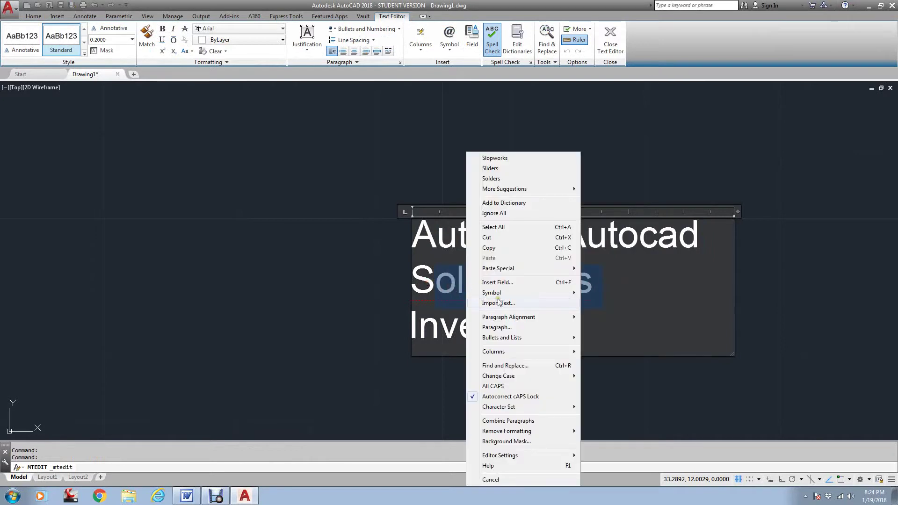
left_click(513, 200)
left_click(538, 303)
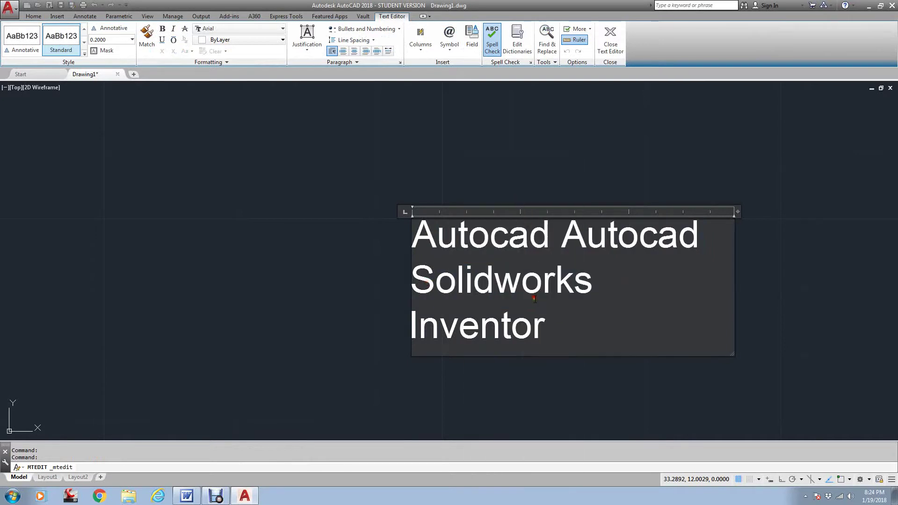
key("Escape")
Add a multiline text reading "Gore Point" below the Houston Texas paragraph and reopen it briefly for editing
scroll(526, 309, "down", 5)
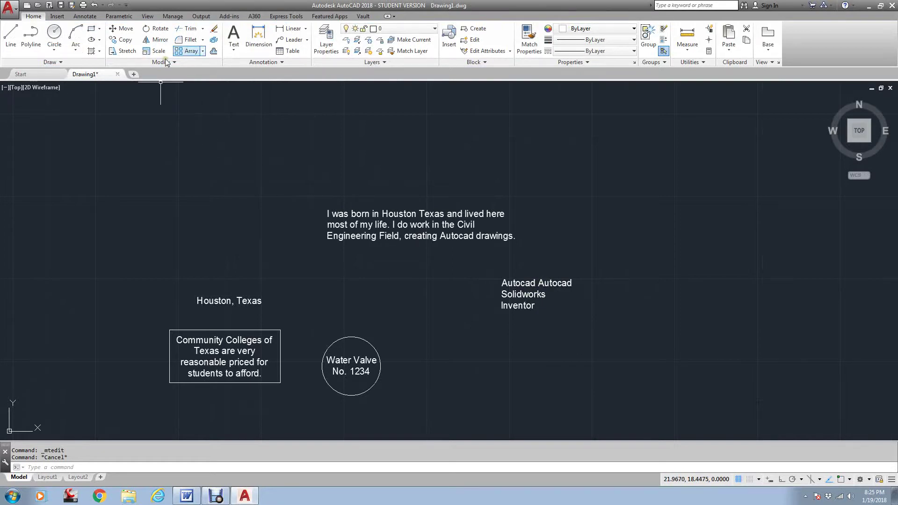
left_click(233, 47)
left_click(250, 72)
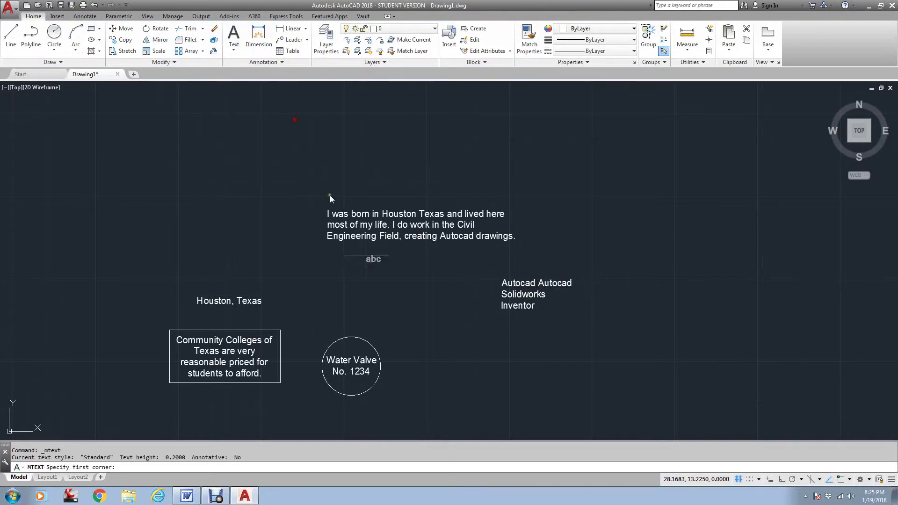
left_click(363, 268)
left_click(435, 275)
type("Gore Point")
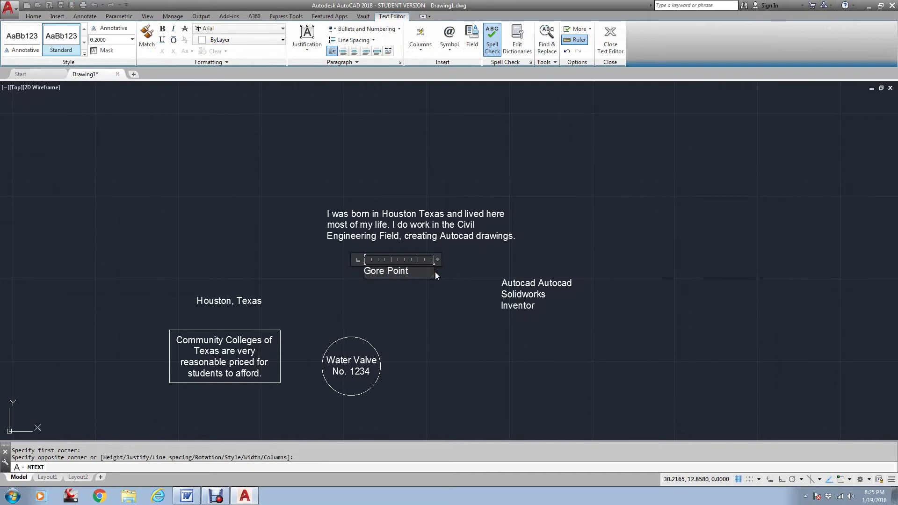
left_click(433, 282)
scroll(433, 282, "up", 5)
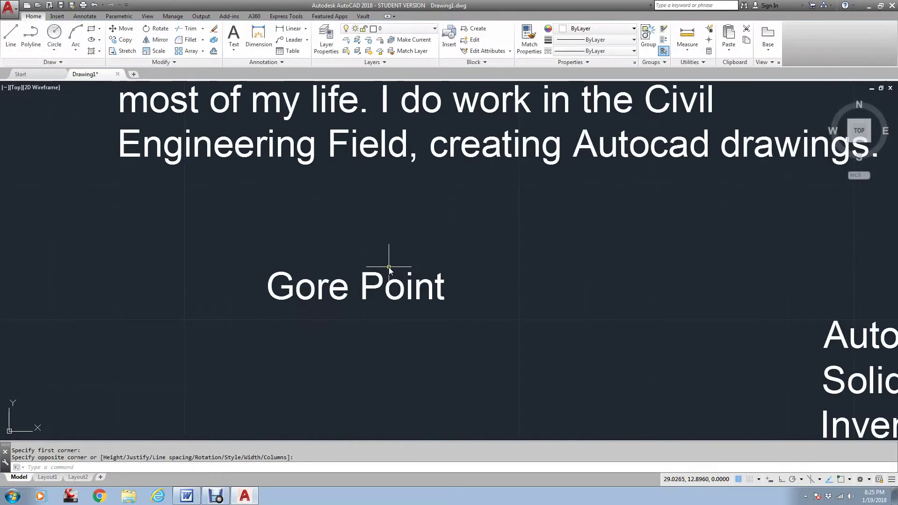
double_click(349, 283)
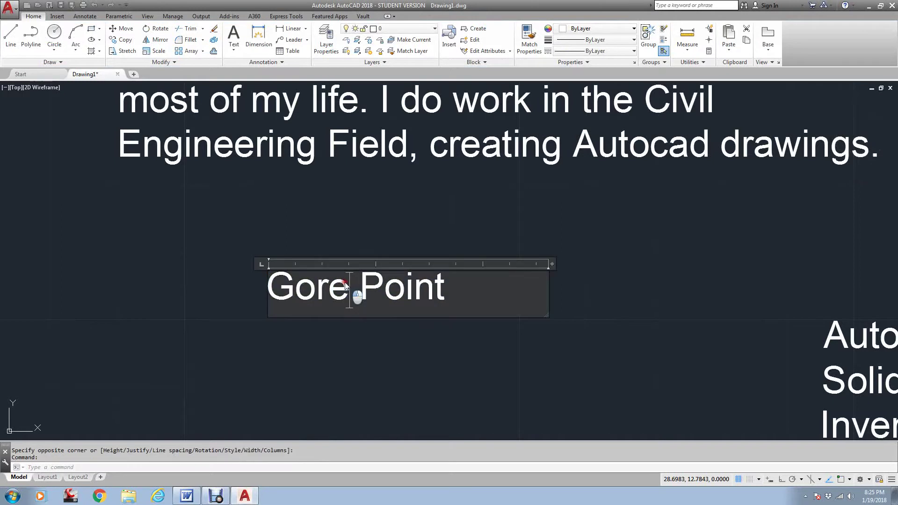
key("Escape")
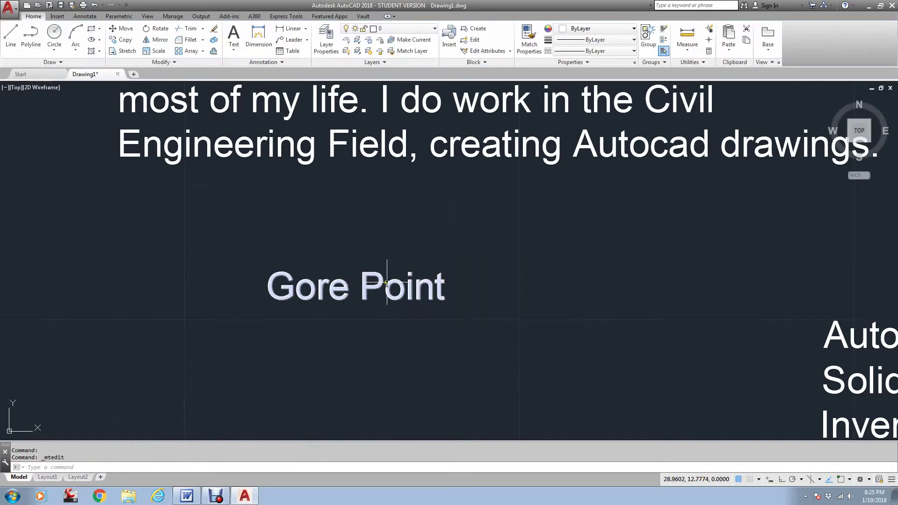
Erase the "Gore Point" text
key("Escape")
type("e")
key("Return")
left_click(336, 286)
left_click(327, 290)
key("Return")
Reopen the Houston Texas paragraph, widen its text box, and start a new line without a leading space after "Texas"
scroll(346, 288, "down", 3)
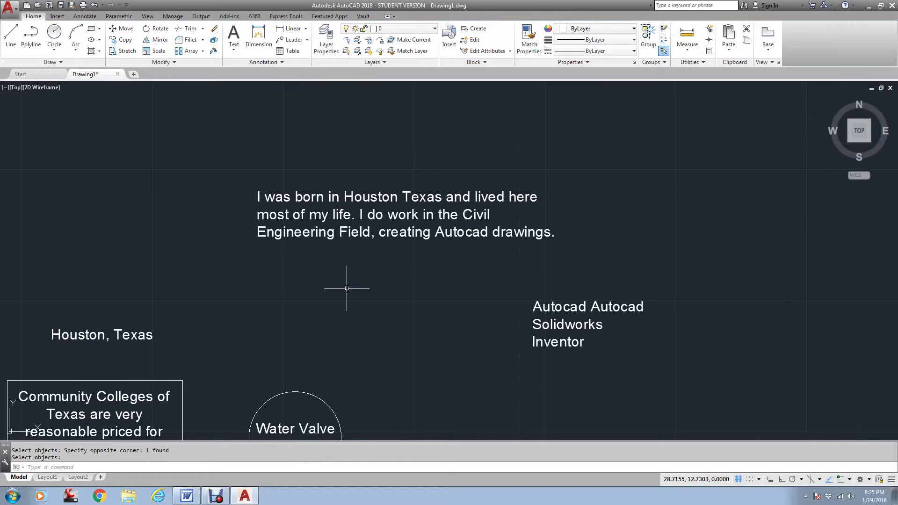
scroll(347, 288, "down", 4)
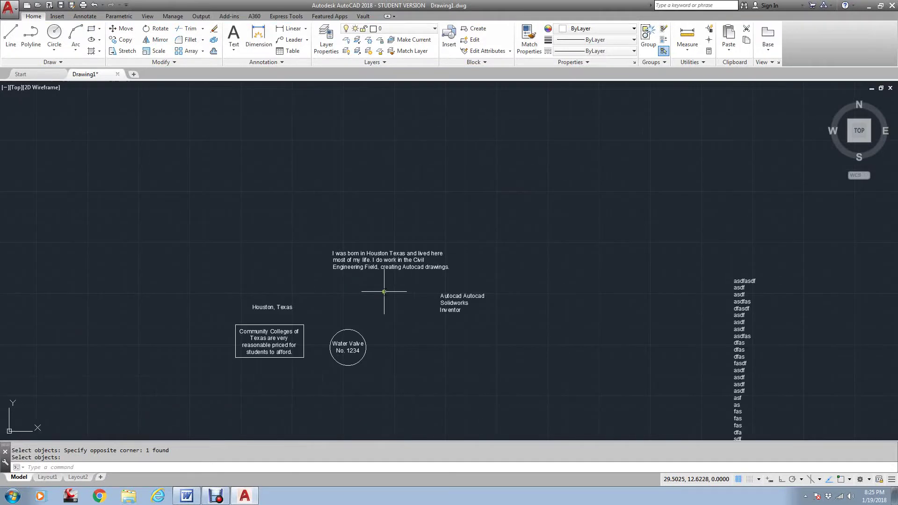
double_click(402, 259)
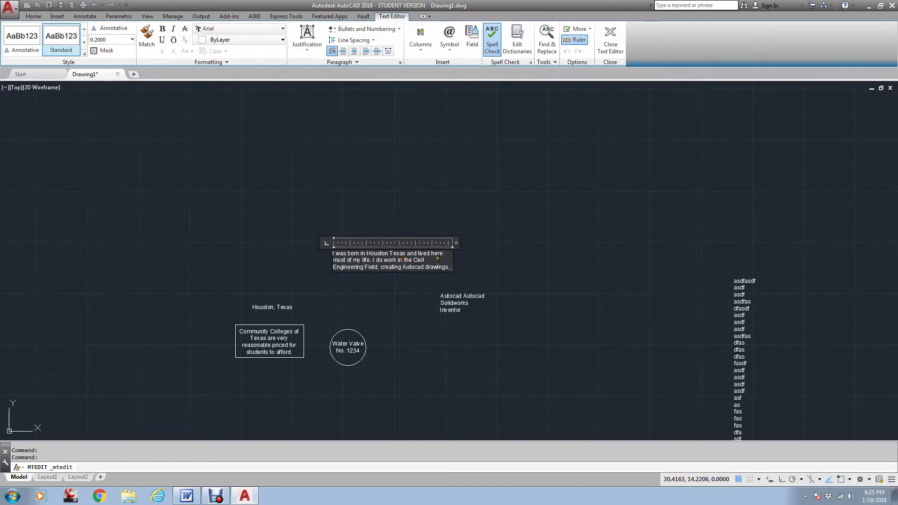
scroll(397, 250, "up", 2)
mouse_move(489, 243)
left_mouse_down()
mouse_move(435, 244)
mouse_move(540, 248)
mouse_move(532, 248)
left_mouse_up()
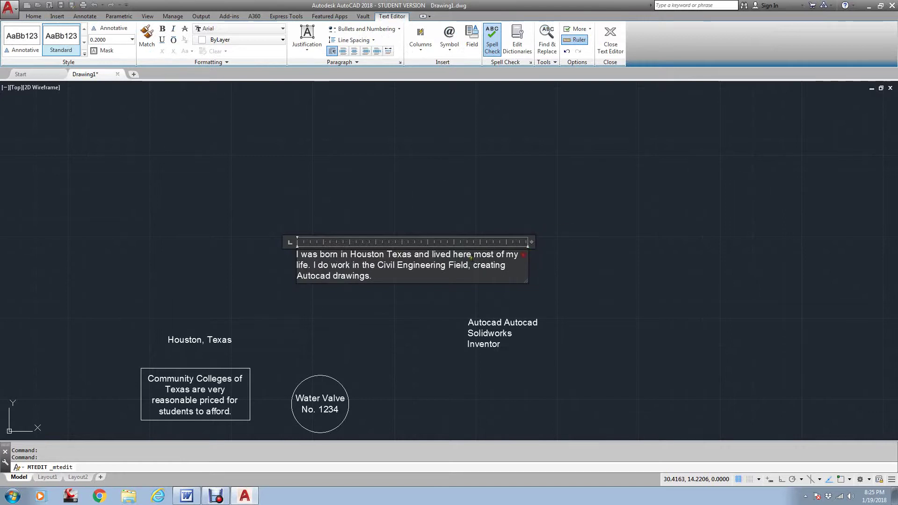
left_click(412, 255)
key("Return")
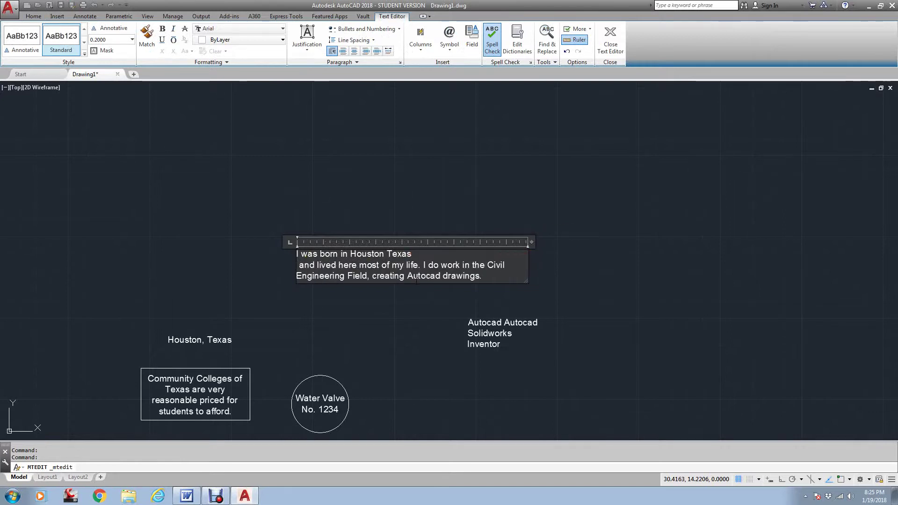
key("Delete")
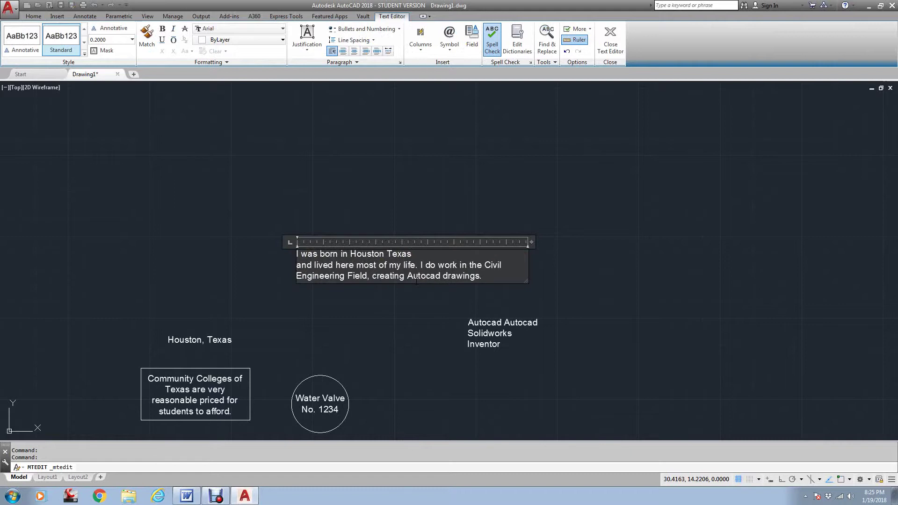
Narrow the paragraph's text box so the text wraps onto four lines, and finish editing
left_click_drag(532, 242, 487, 249)
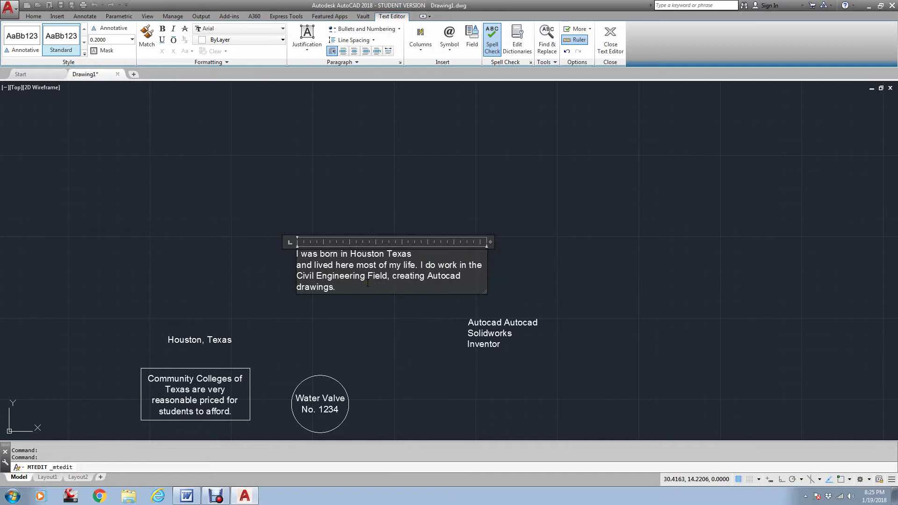
scroll(388, 265, "down", 2)
left_click(470, 269)
Draw a wide rectangle enclosing the upper half of the long "asdf" text column and extending well to its right
scroll(581, 293, "down", 4)
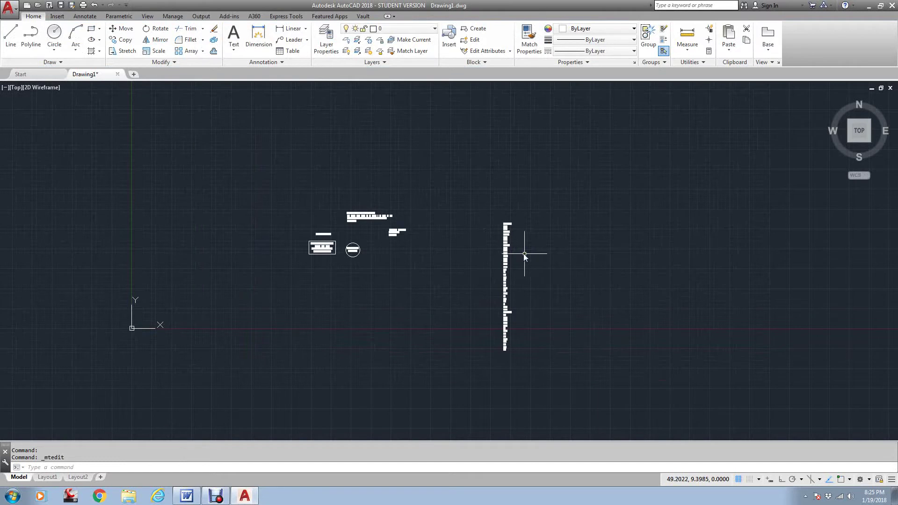
scroll(523, 253, "up", 2)
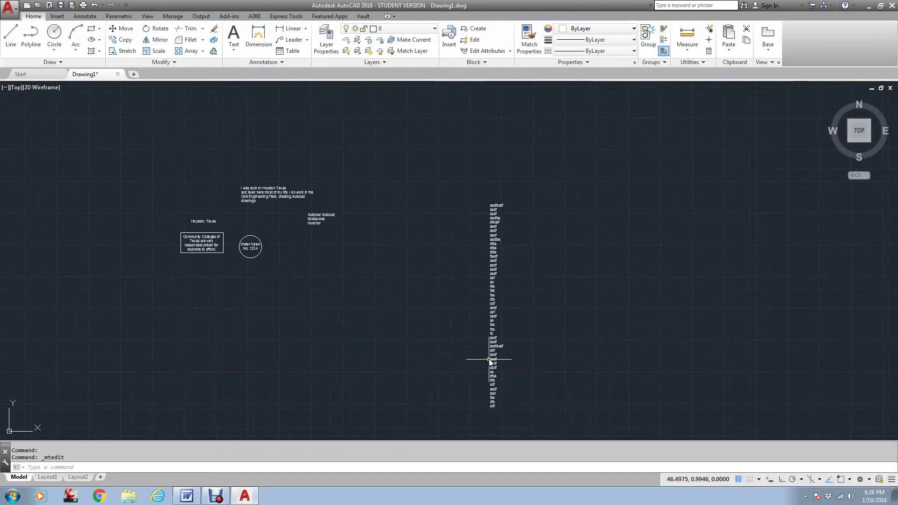
type("rec")
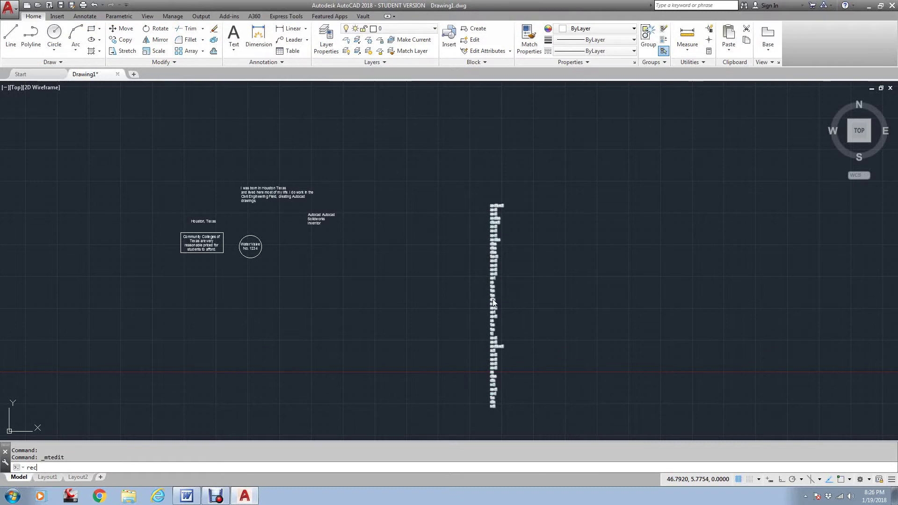
type("xang")
key("Return")
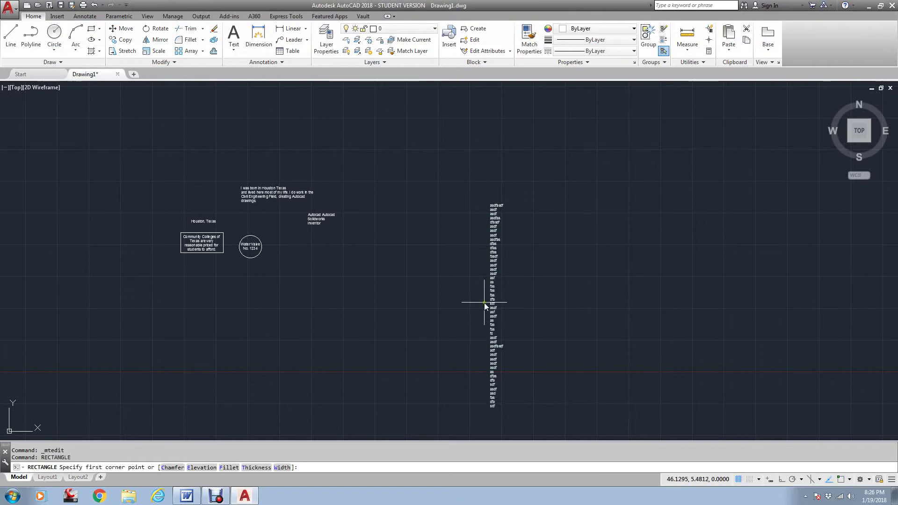
left_click(485, 303)
left_click(674, 202)
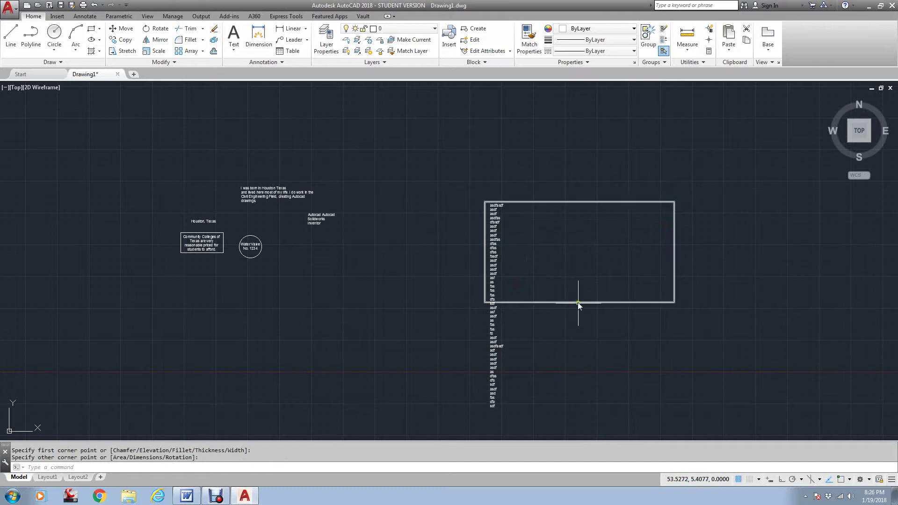
Stretch the rectangle's lower edge upward so it crosses the text column about a third of the way down
left_click(579, 304)
left_click(579, 303)
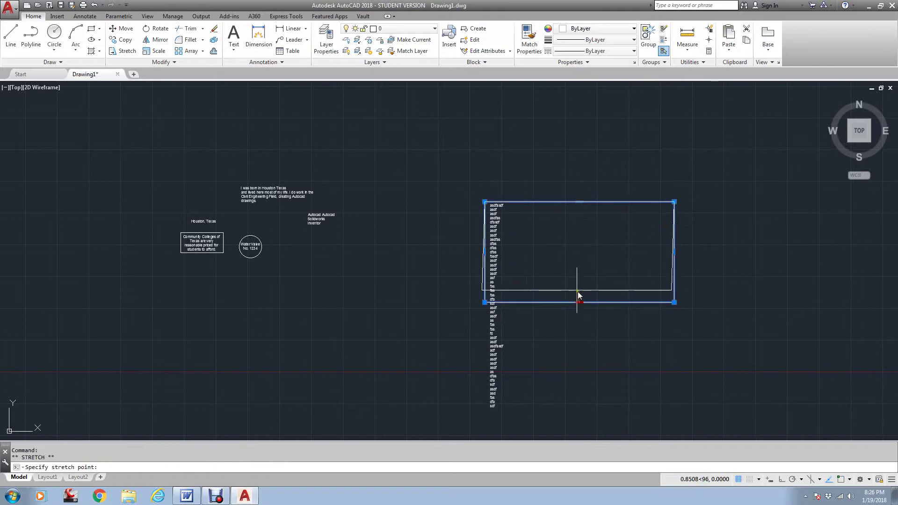
left_click(581, 278)
key("Escape")
key("Escape")
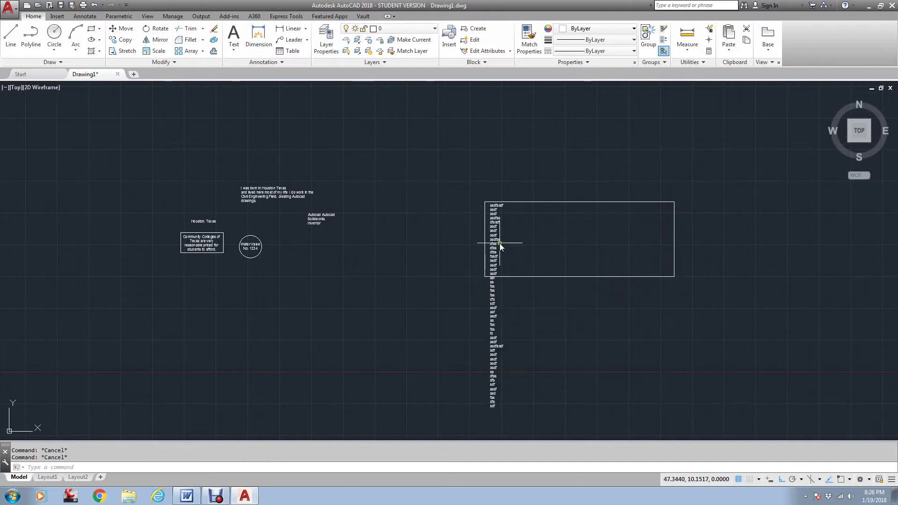
Copy the long text column four times to the right, spacing the copies across the rectangle
type("co")
key("Return")
left_click(498, 244)
key("Return")
left_click(523, 257)
left_click(562, 260)
left_click(606, 266)
left_click(649, 266)
left_click(678, 266)
key("Return")
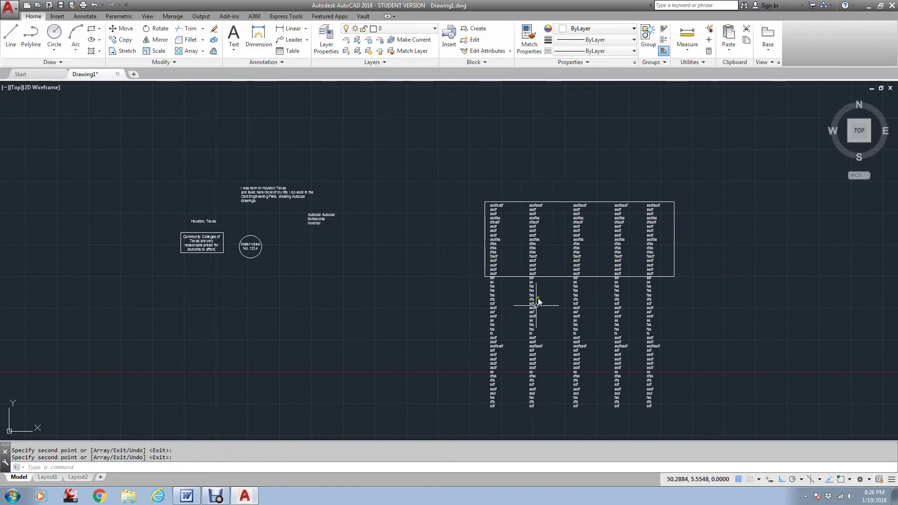
Edit the original text column and delete every line after its first eight
double_click(497, 290)
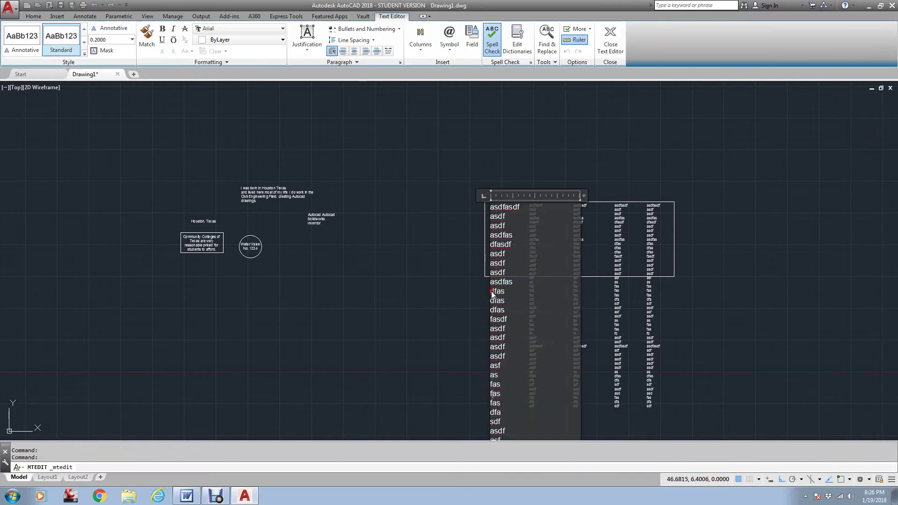
left_click_drag(500, 281, 551, 436)
key("Delete")
left_click(464, 300)
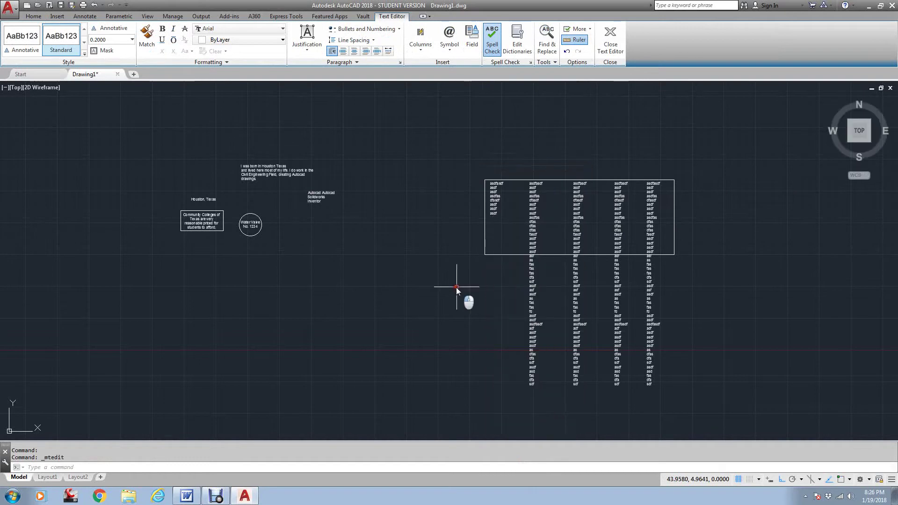
Edit the second text column and delete its block of opening lines
scroll(522, 212, "up", 5)
double_click(548, 221)
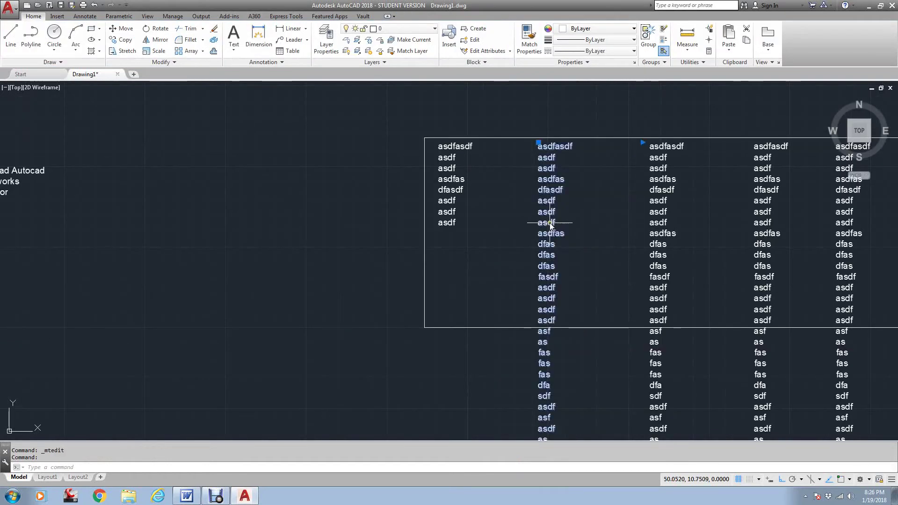
left_click_drag(559, 280, 516, 153)
key("Delete")
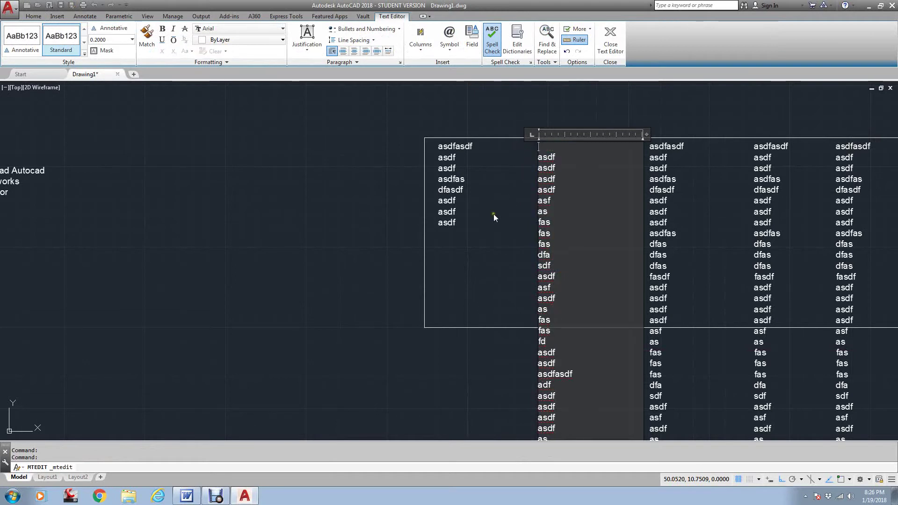
left_click(511, 195)
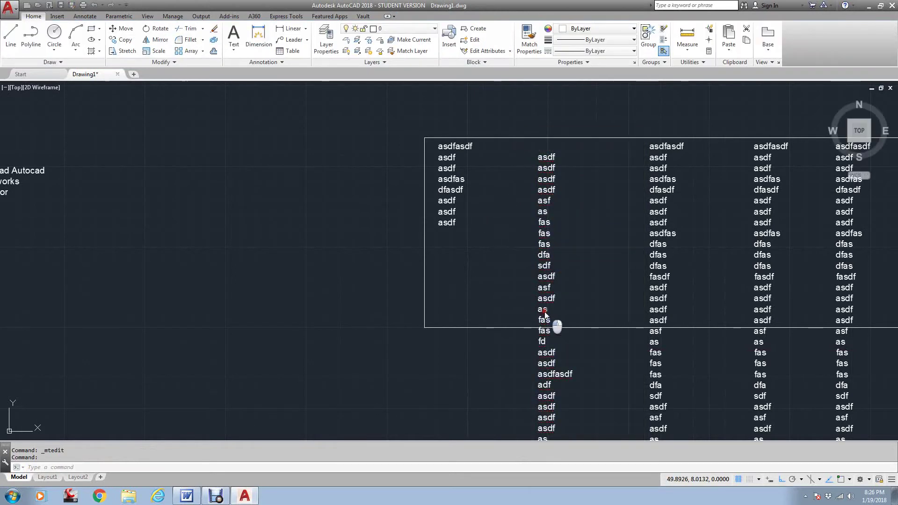
Replace the second column's block of lines just below the rectangle's lower edge with "u"
double_click(552, 323)
left_click_drag(551, 323, 534, 416)
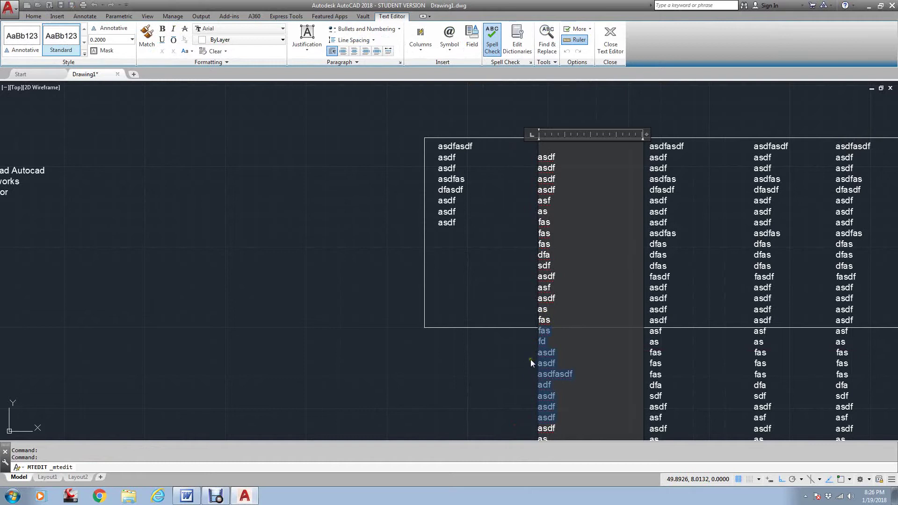
type("u")
left_click(515, 353)
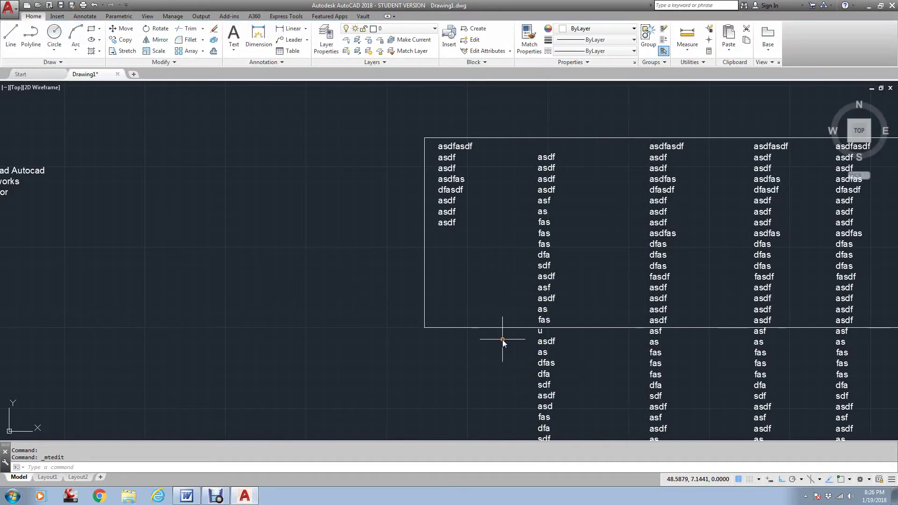
Undo the text column edits and the four copies, leaving the original column and the rectangle
type("u")
key("Return")
key("Return")
key("Return")
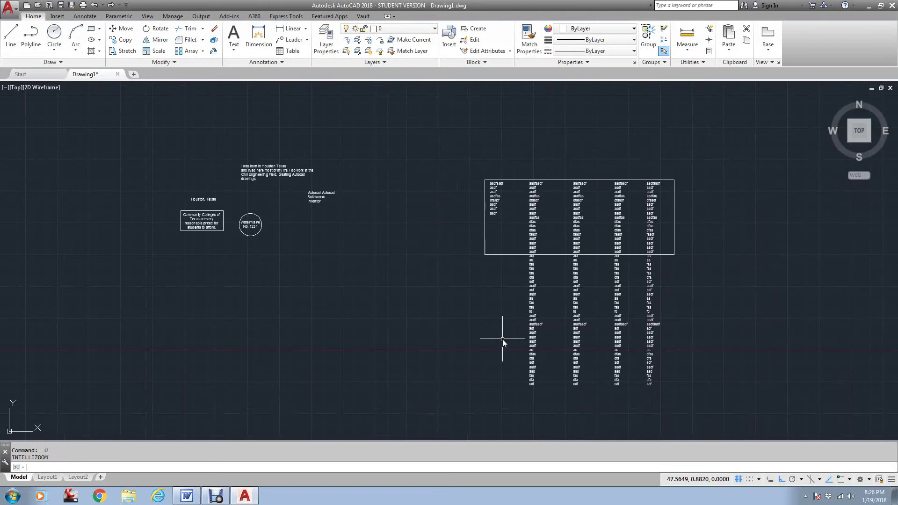
key("Return")
key("Return")
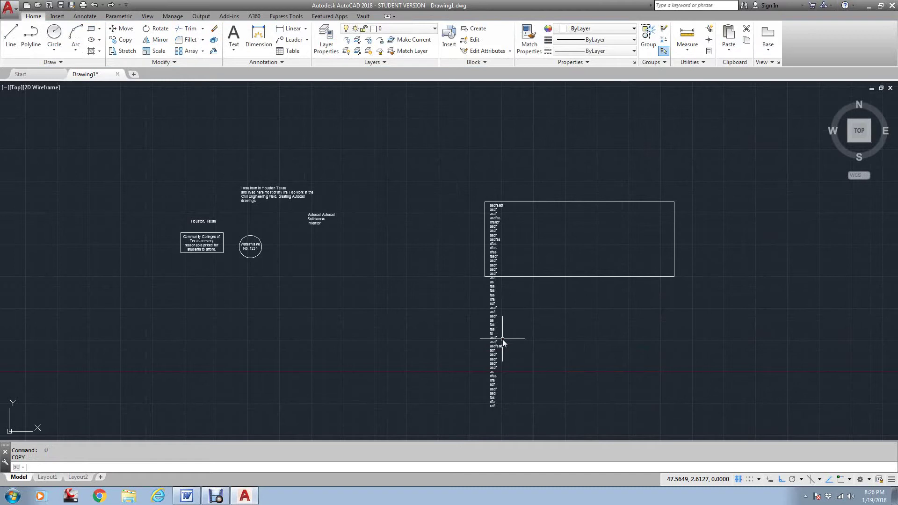
Shorten the long text's first and second columns to the rectangle's lower edge so the text flows into three columns inside it
double_click(499, 223)
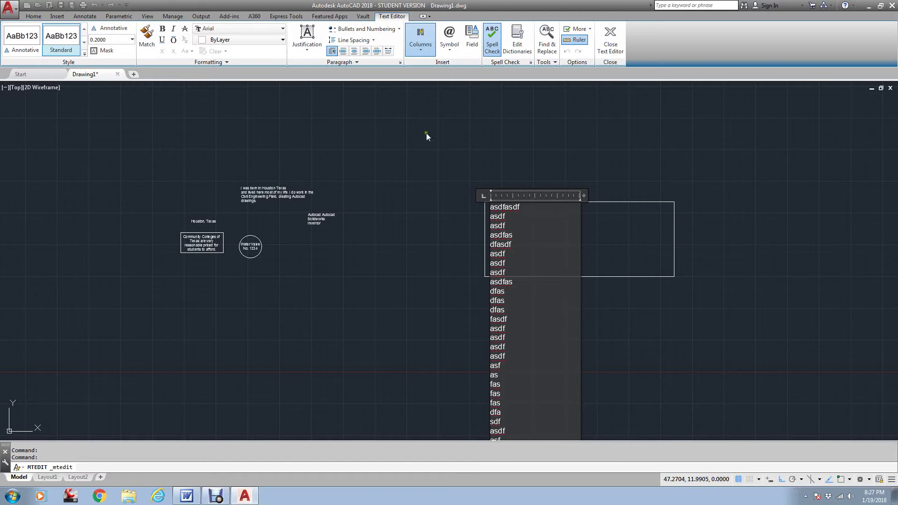
left_click(603, 164)
scroll(552, 164, "down", 1)
left_click(517, 274)
scroll(535, 277, "up", 1)
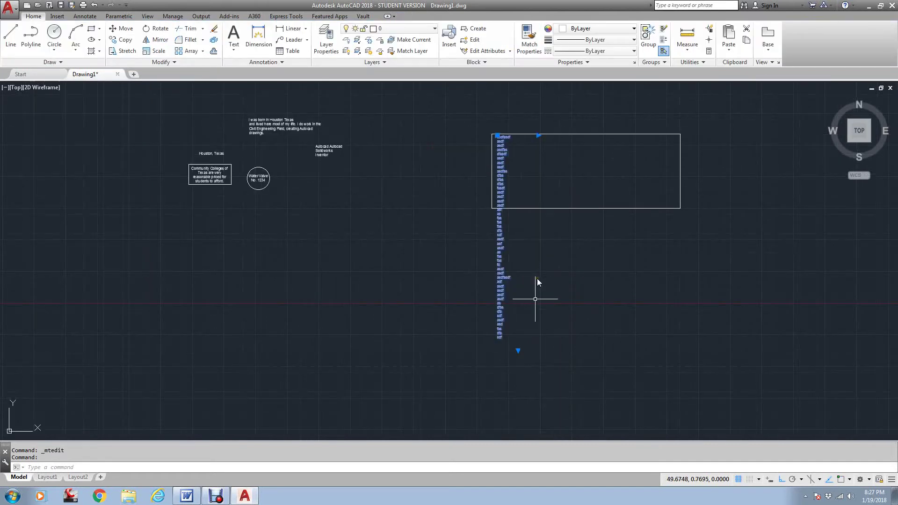
left_click(520, 351)
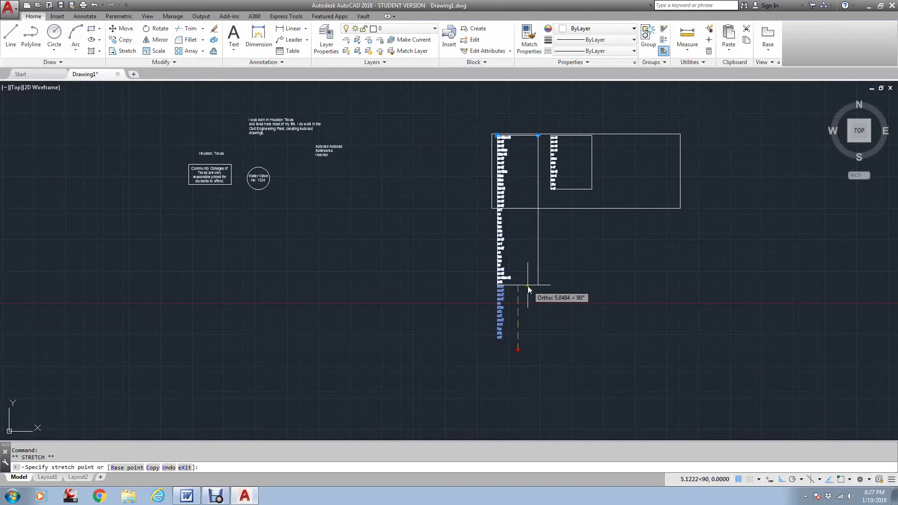
left_click(524, 207)
left_click(571, 263)
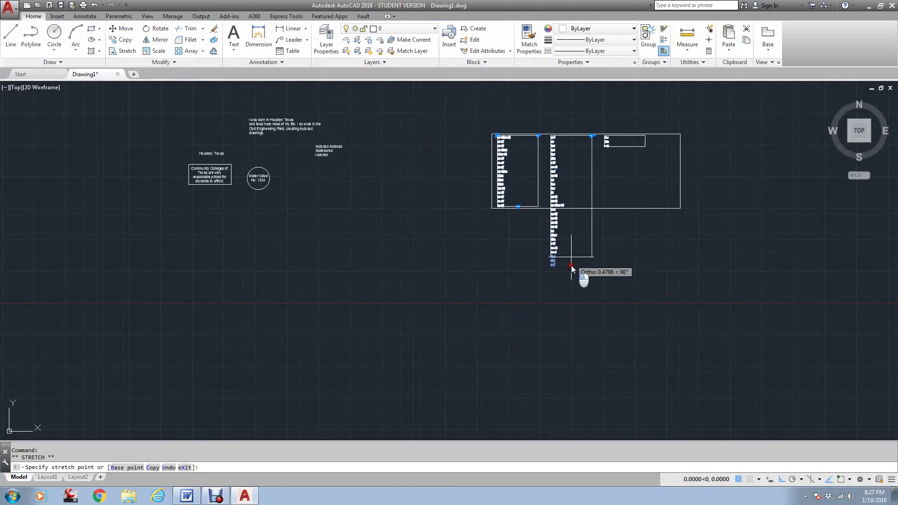
left_click(566, 209)
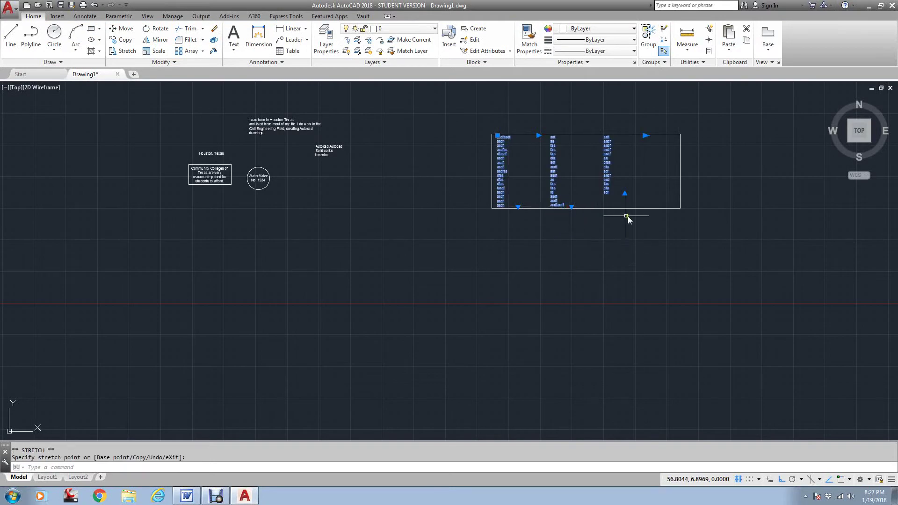
Set the long text's dynamic column width to 2 and finish editing the text
key("Escape")
key("Escape")
scroll(591, 172, "up", 2)
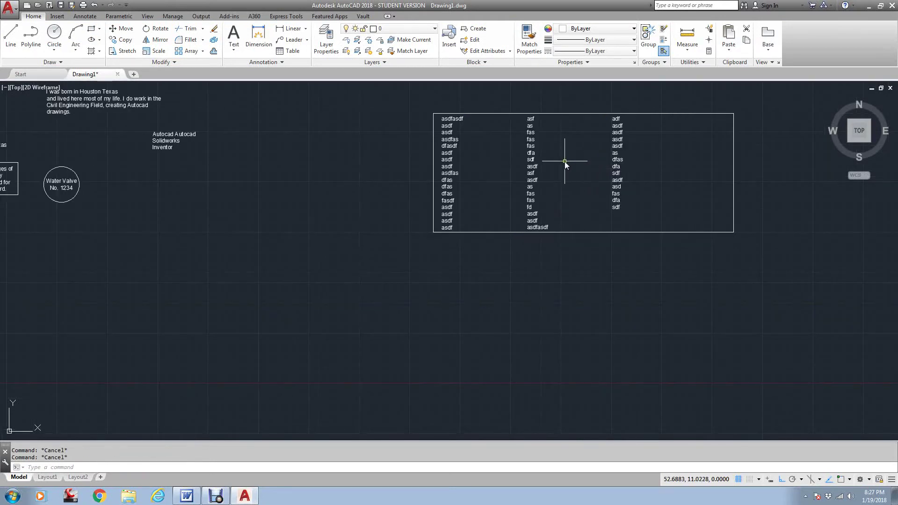
double_click(449, 121)
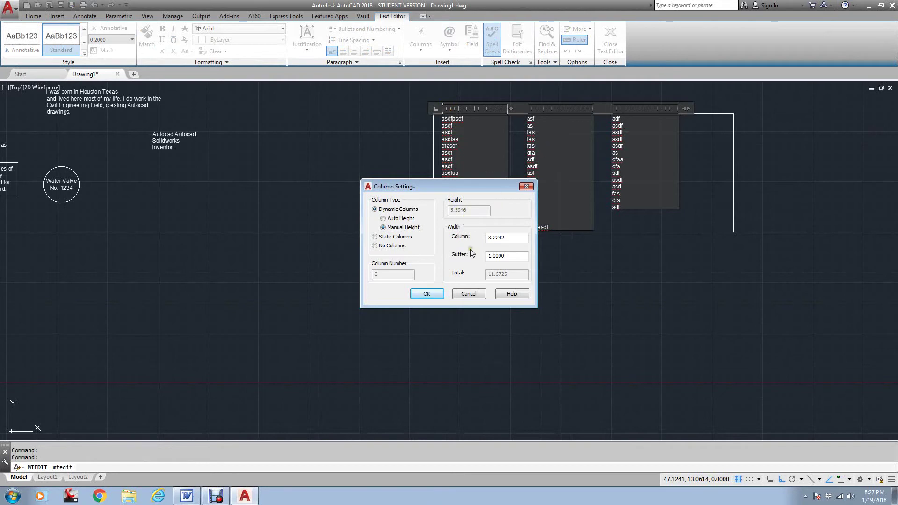
double_click(508, 239)
type("2")
key("Return")
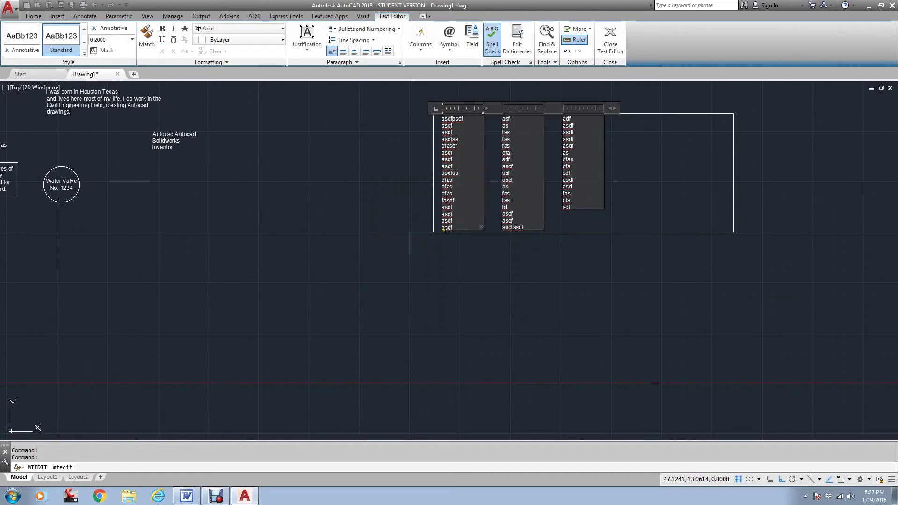
left_click(507, 272)
Stretch the lower edge of the rectangle around the long text upward to make the rectangle shorter
left_click(563, 234)
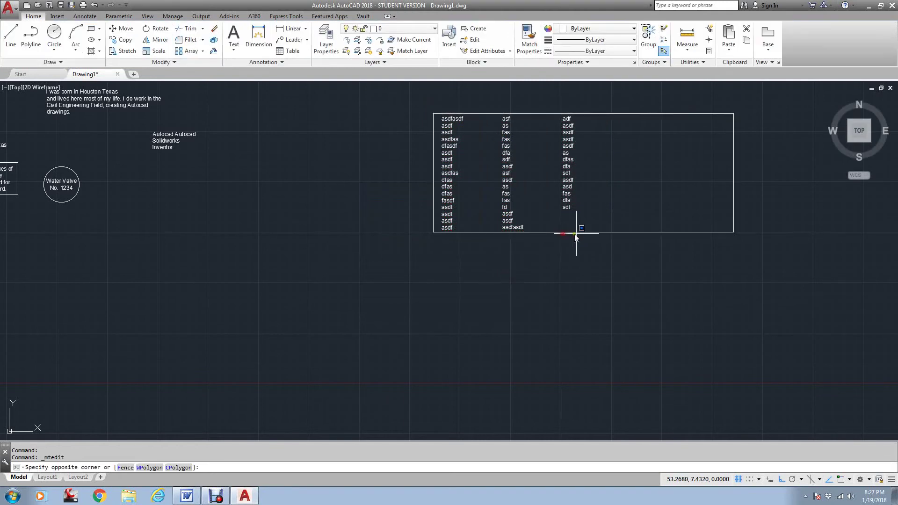
left_click(565, 232)
left_click(584, 232)
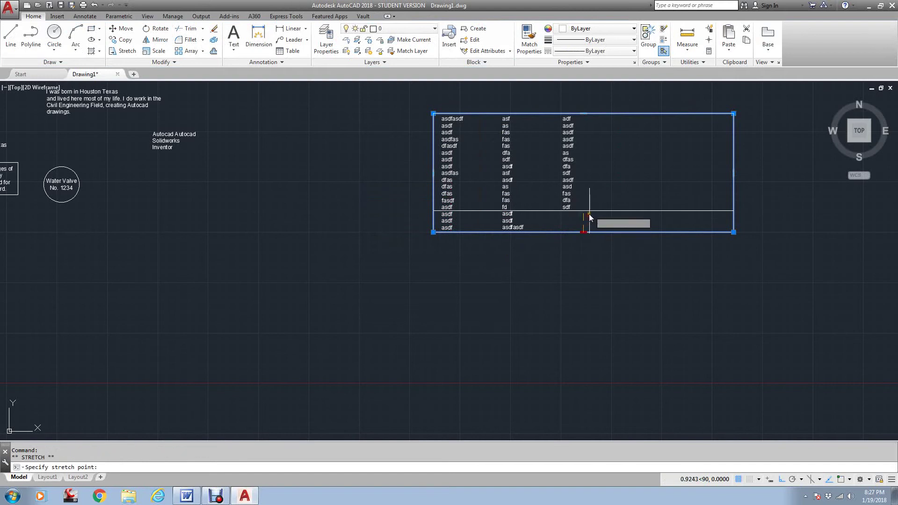
left_click(475, 188)
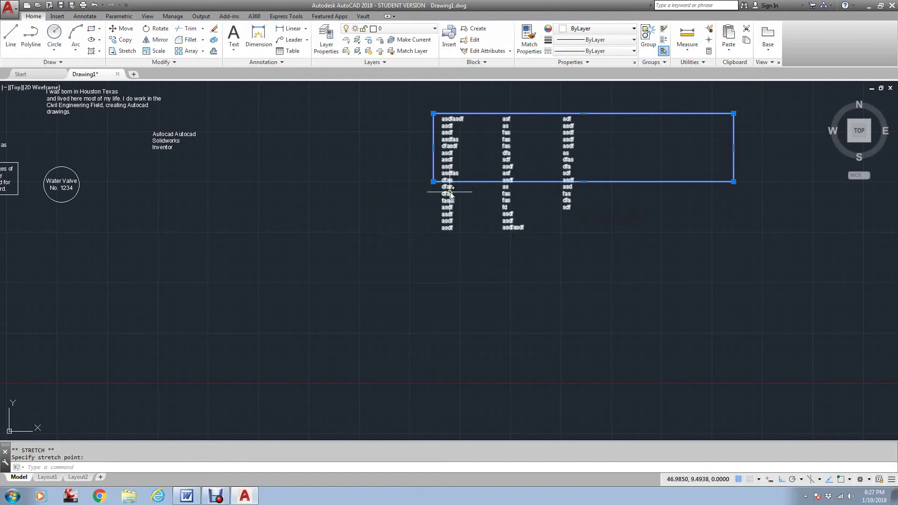
Shorten the long text's first five columns to the rectangle's new lower edge so the overflow runs into a sixth column
left_click(464, 227)
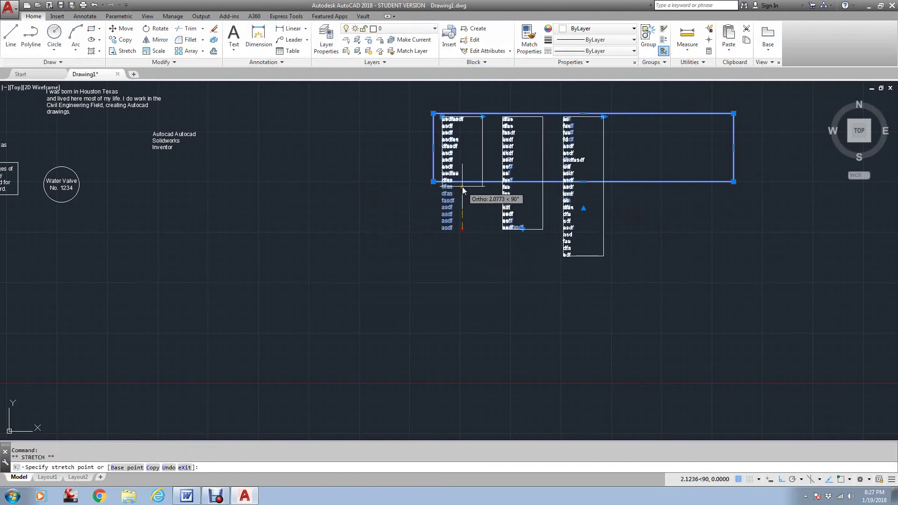
left_click(464, 182)
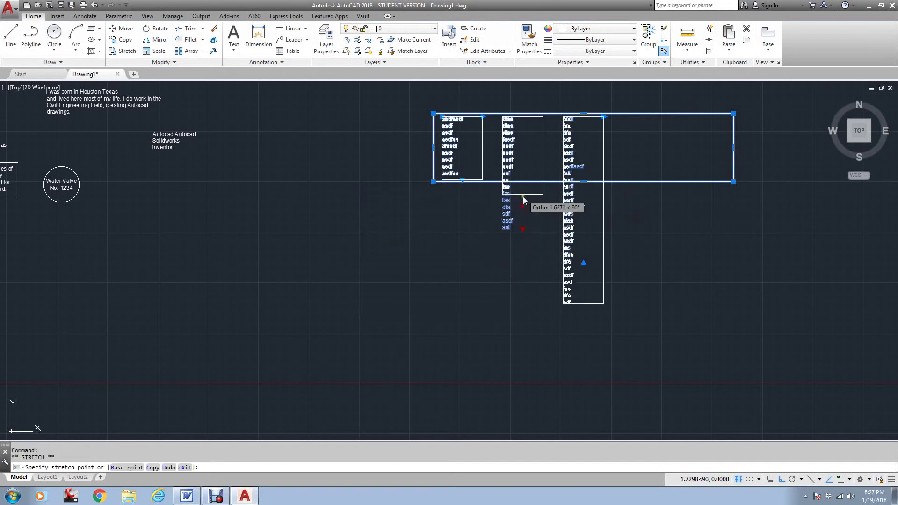
left_click(523, 182)
left_click(583, 318)
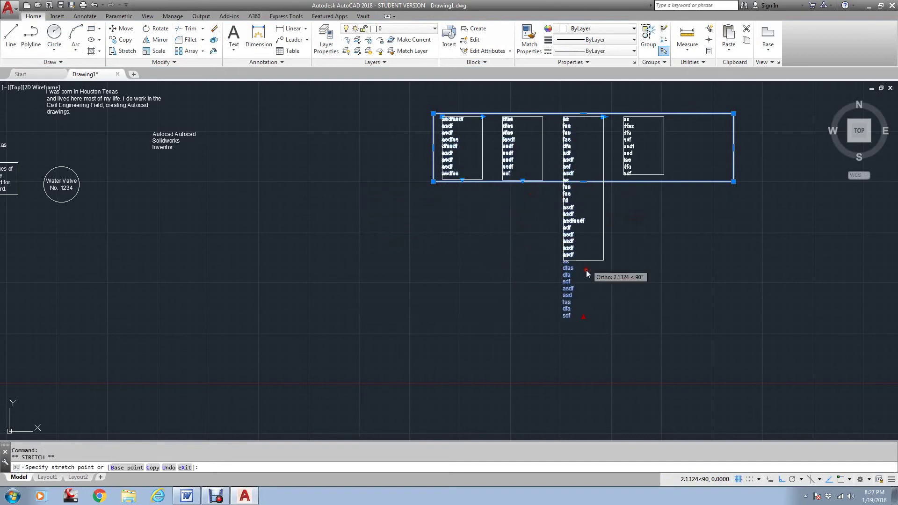
left_click(584, 182)
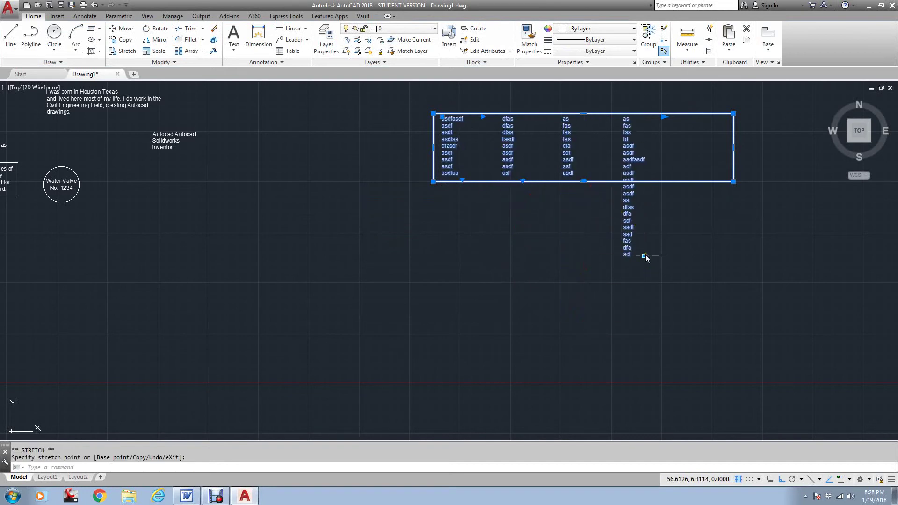
left_click(643, 256)
left_click(647, 181)
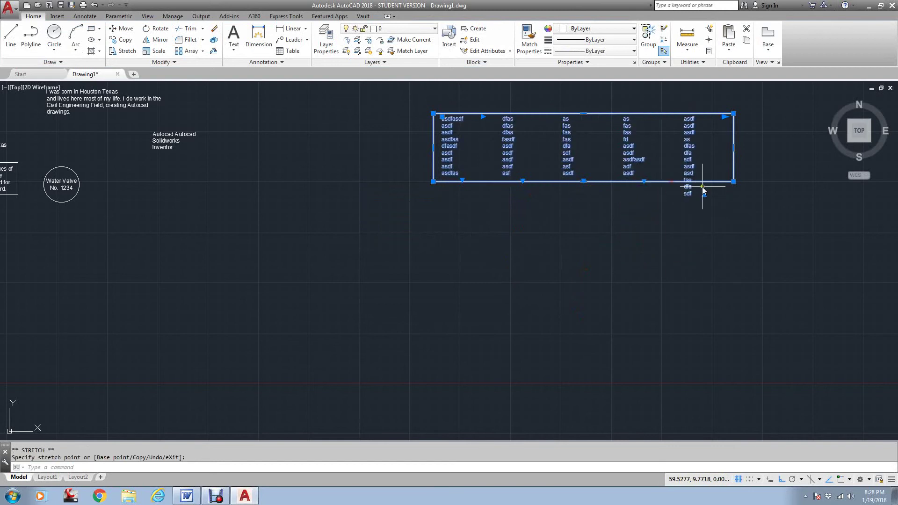
left_click(705, 195)
left_click(704, 184)
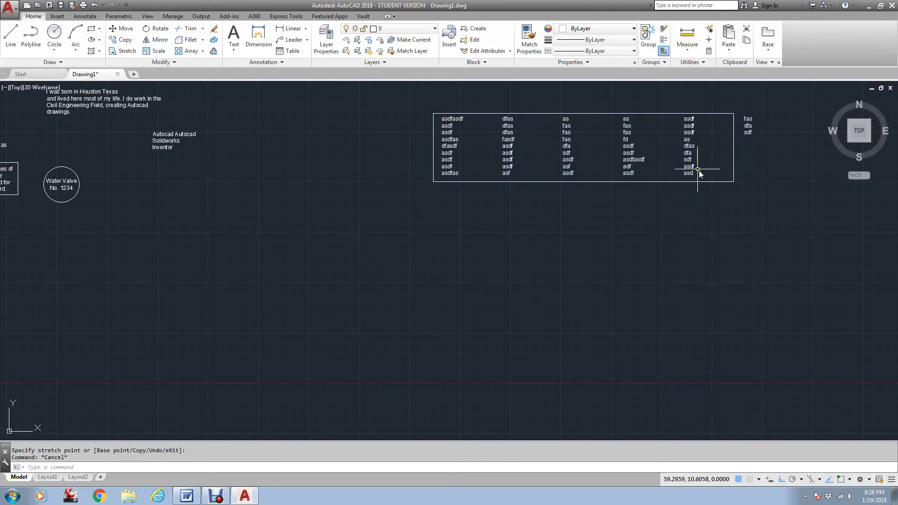
Set the long text's column width to 1.5 so all six columns fit inside the rectangle
double_click(695, 169)
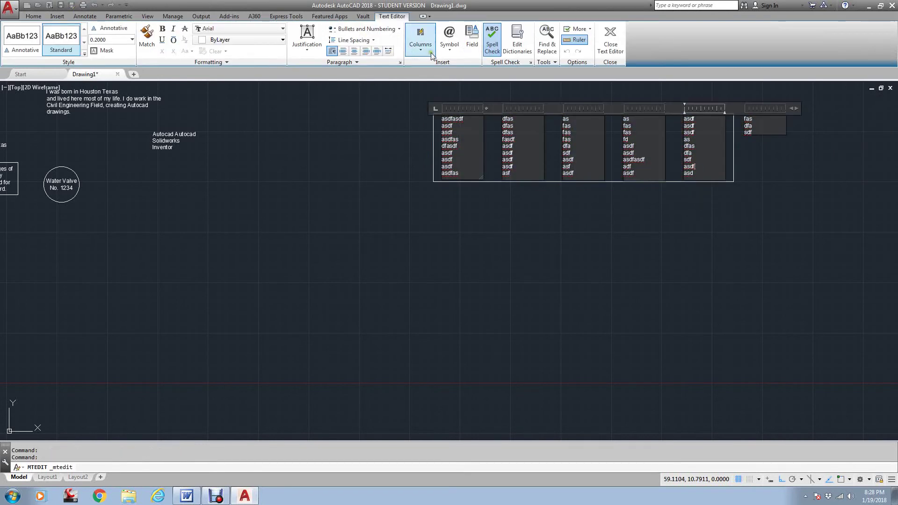
double_click(456, 111)
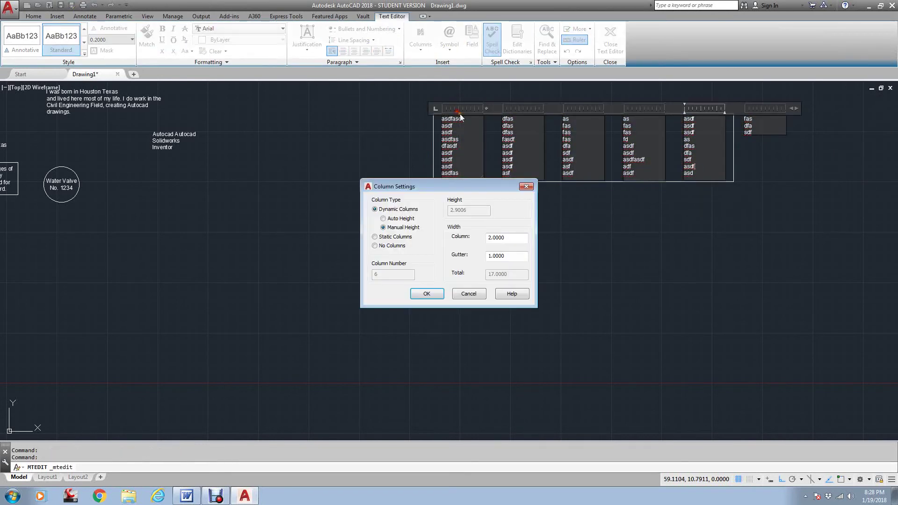
left_click_drag(510, 239, 459, 243)
type("1.5")
key("Return")
left_click(498, 246)
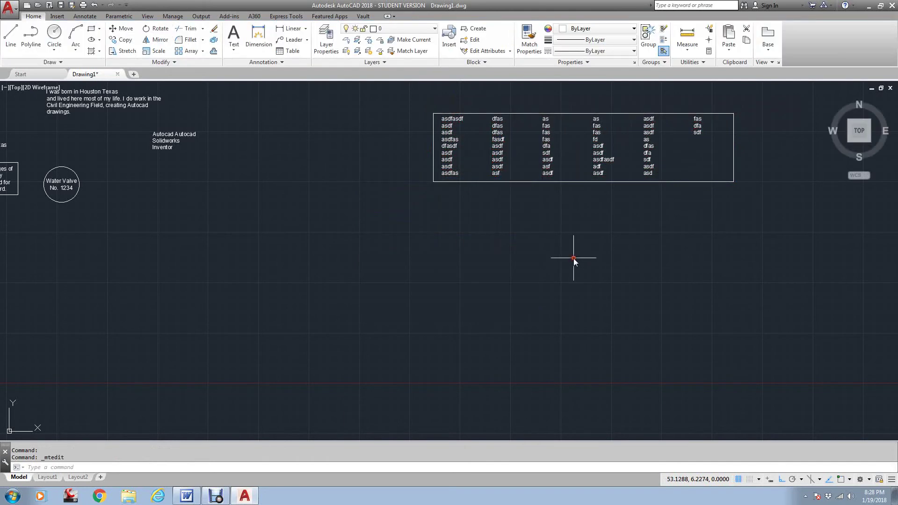
Stretch the first column far below the rectangle to merge the text into a single column, and undo the stretch
double_click(497, 141)
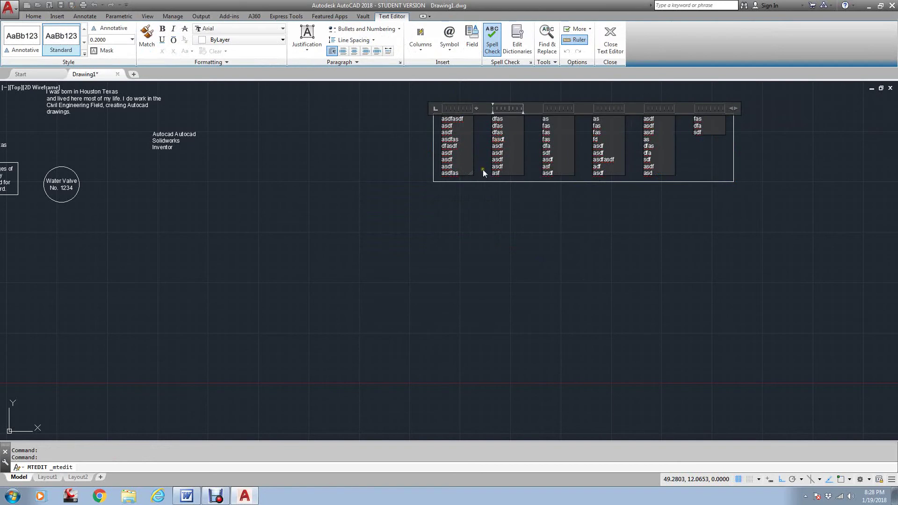
key("Escape")
left_click(457, 174)
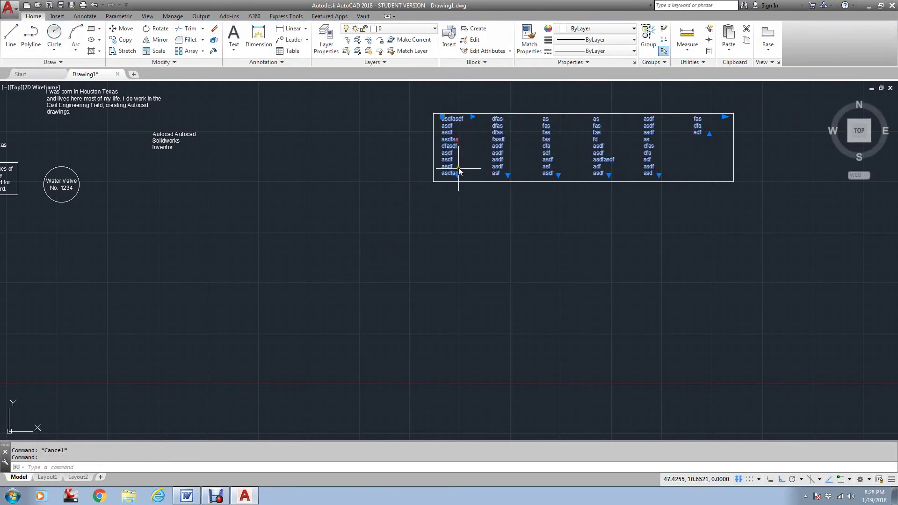
left_click(458, 175)
scroll(458, 177, "down", 4)
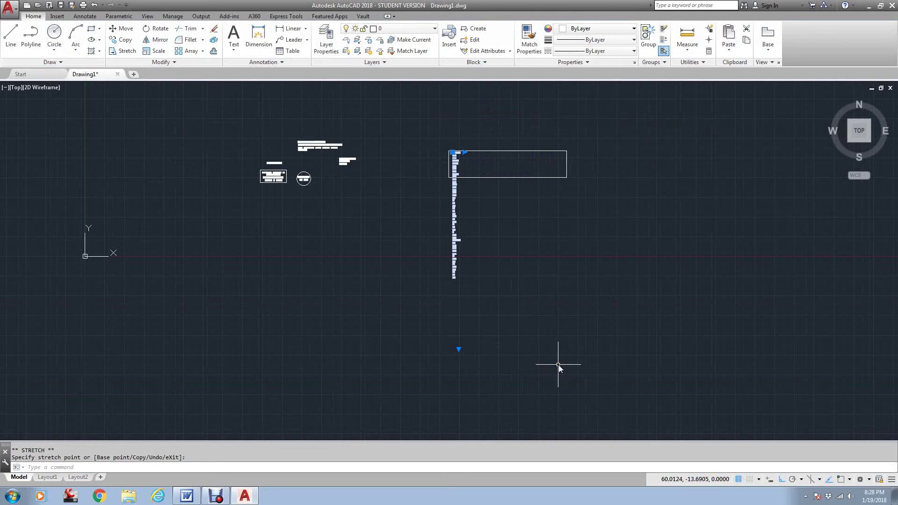
key("ctrl+z")
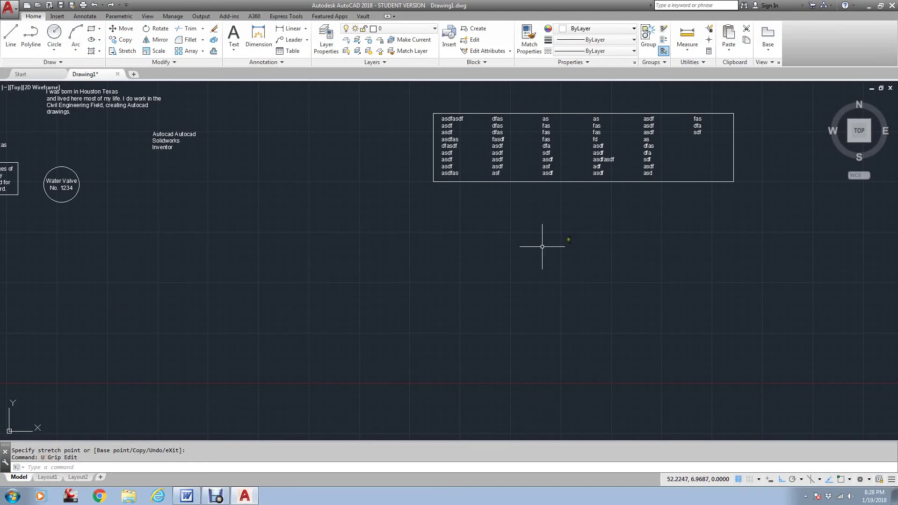
left_click(592, 199)
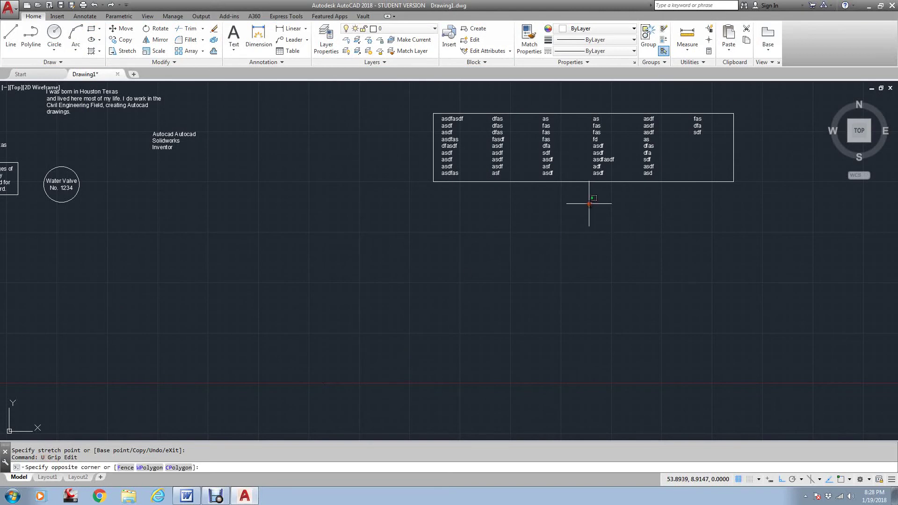
key("Escape")
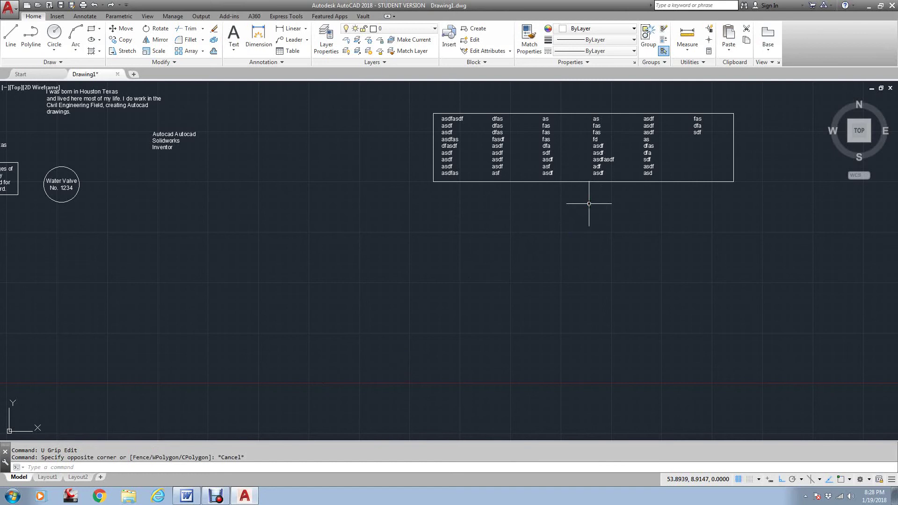
left_click(546, 126)
double_click(546, 127)
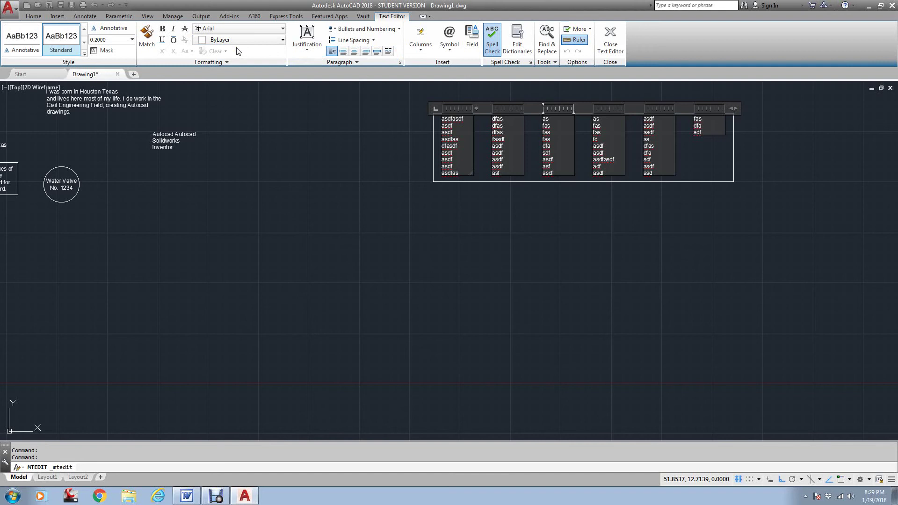
left_click(394, 112)
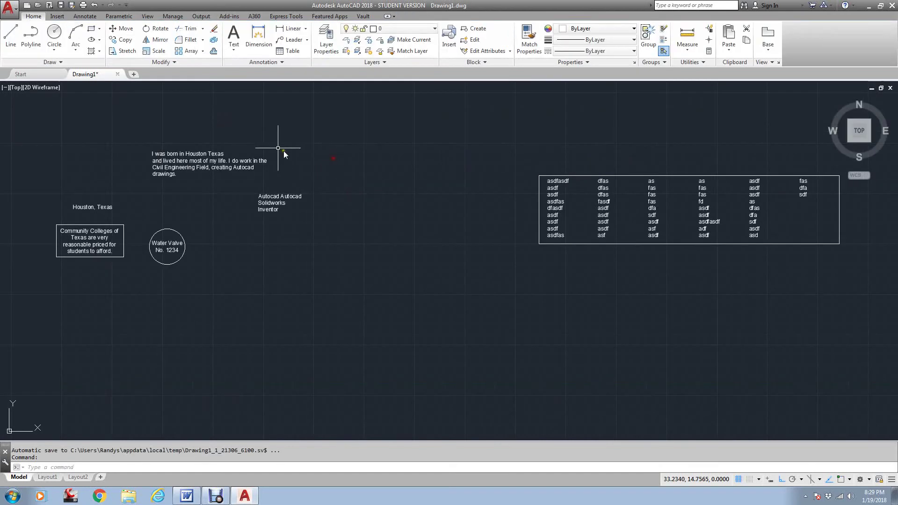
Insert a center line symbol and an almost equal symbol before the second "Autocad" in the software list text
scroll(297, 180, "up", 4)
double_click(301, 215)
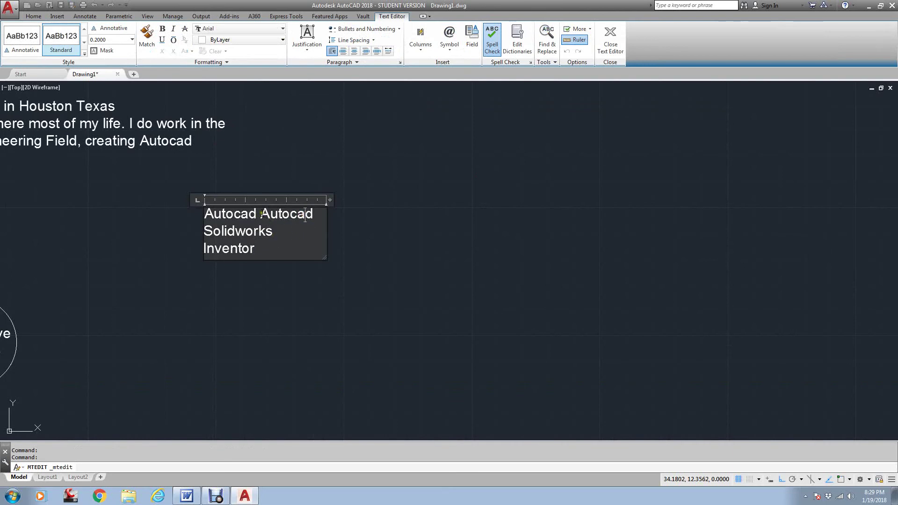
left_click(455, 50)
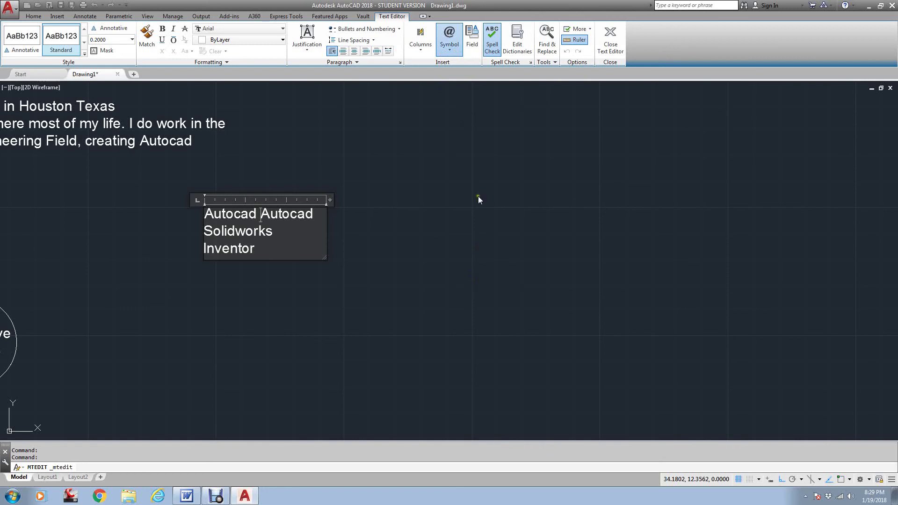
left_click(470, 131)
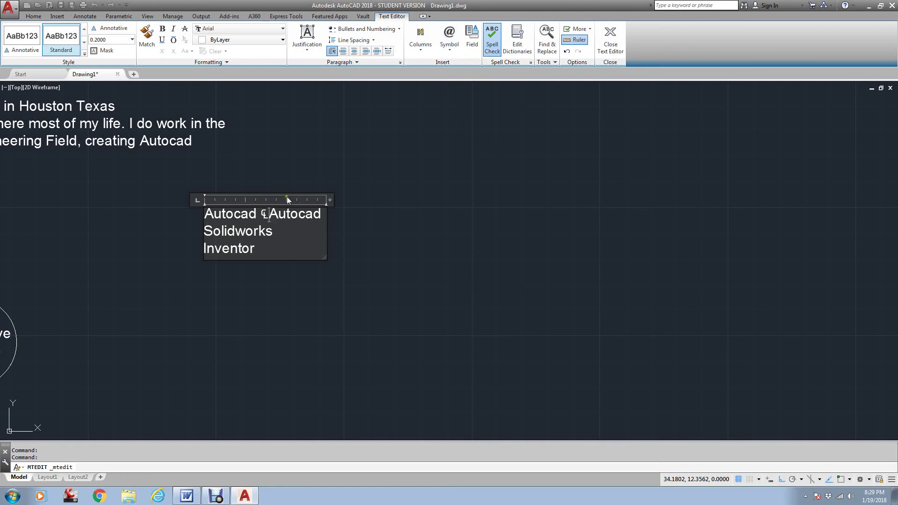
left_click(448, 47)
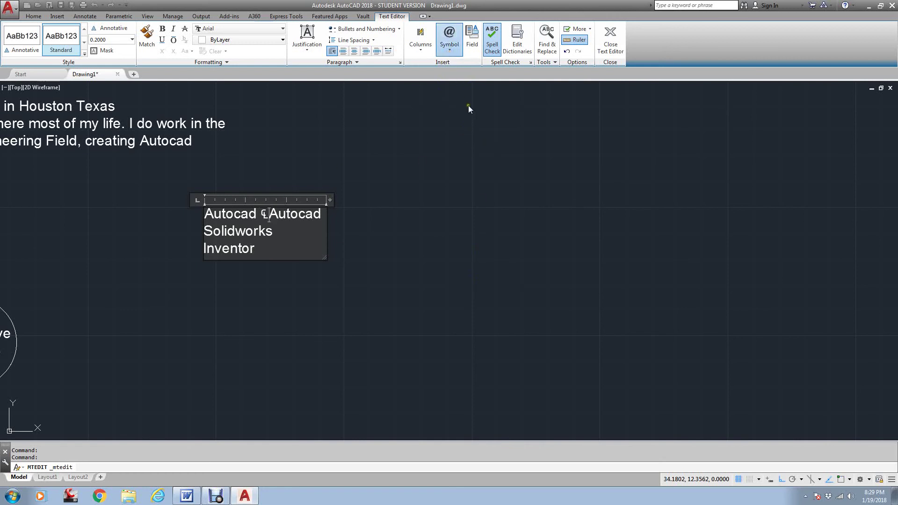
left_click(470, 102)
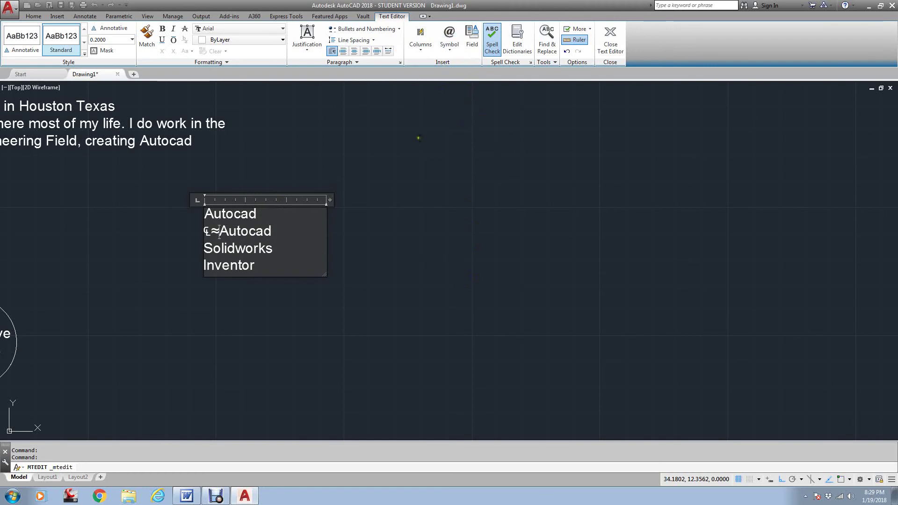
Open the Character Map from the text's symbol options and set its font to GreekC
left_click(426, 49)
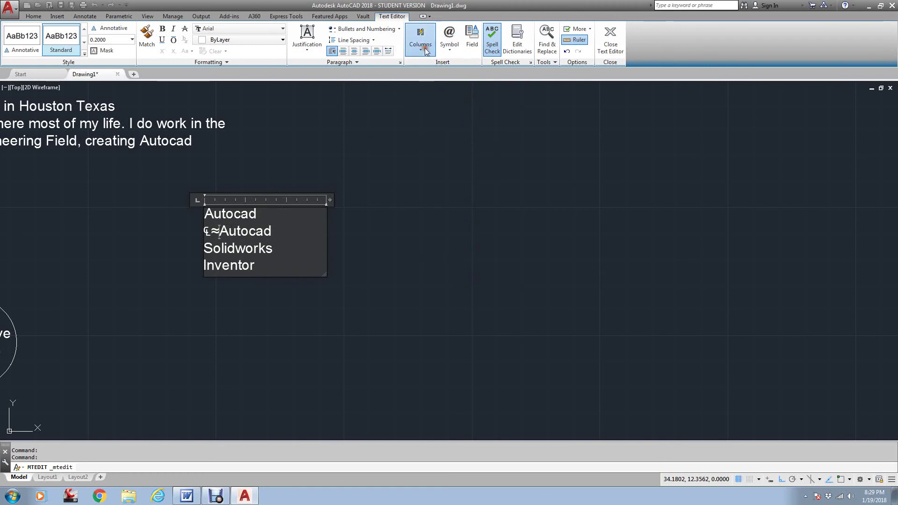
left_click(451, 50)
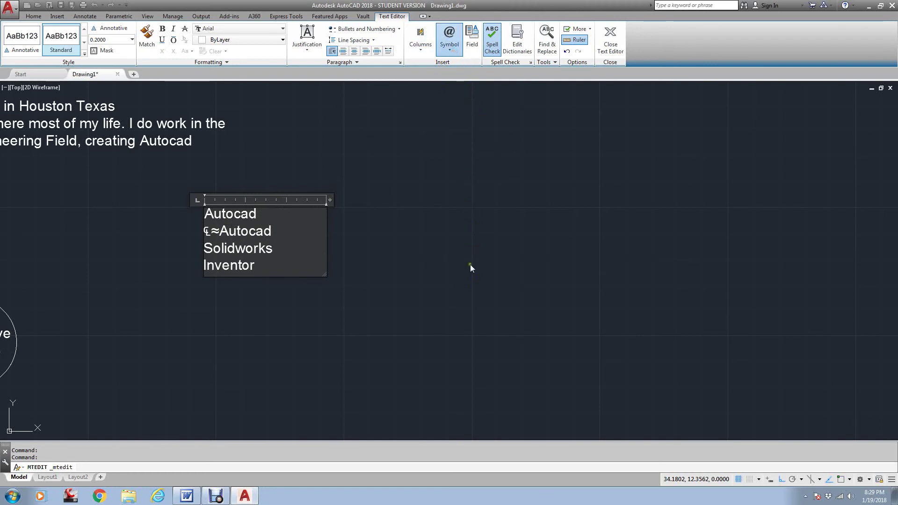
left_click(460, 304)
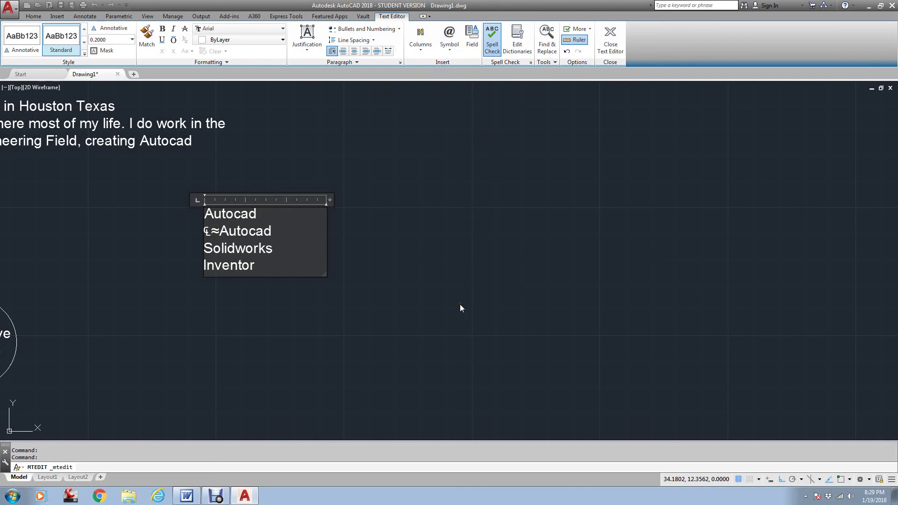
mouse_move(225, 79)
left_mouse_down()
mouse_move(226, 173)
mouse_move(225, 86)
left_mouse_up()
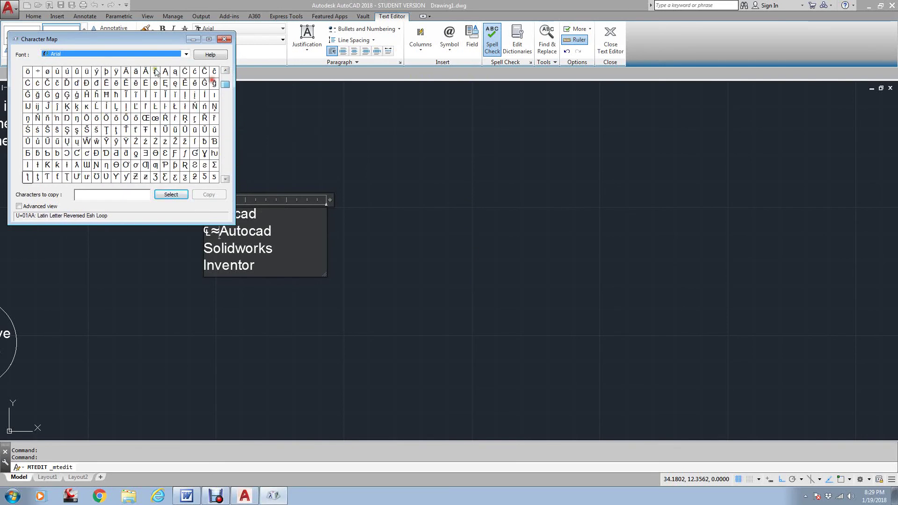
left_click(185, 54)
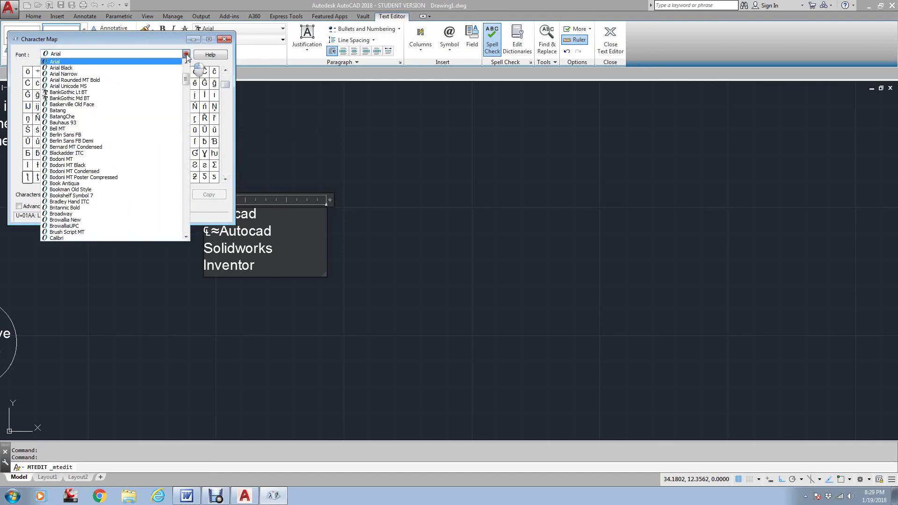
mouse_move(187, 77)
left_mouse_down()
mouse_move(185, 145)
mouse_move(185, 81)
left_mouse_up()
scroll(106, 140, "down", 20)
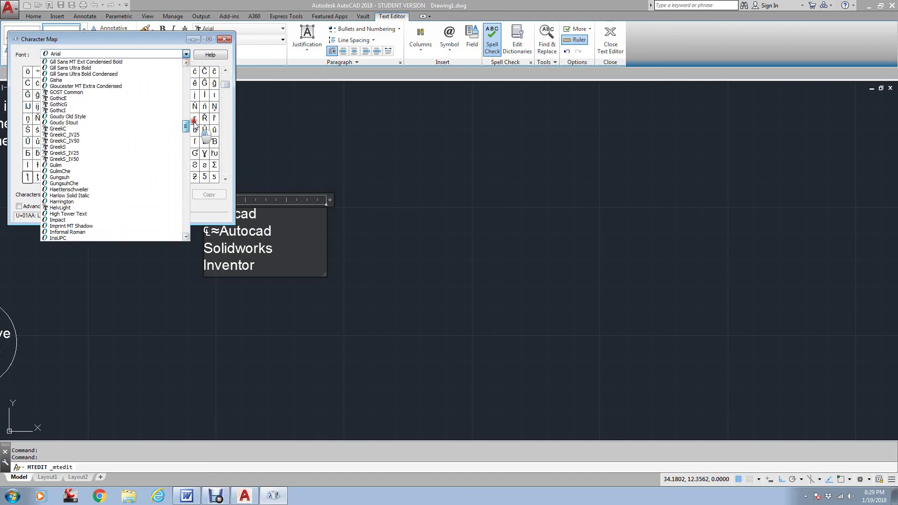
left_click(106, 135)
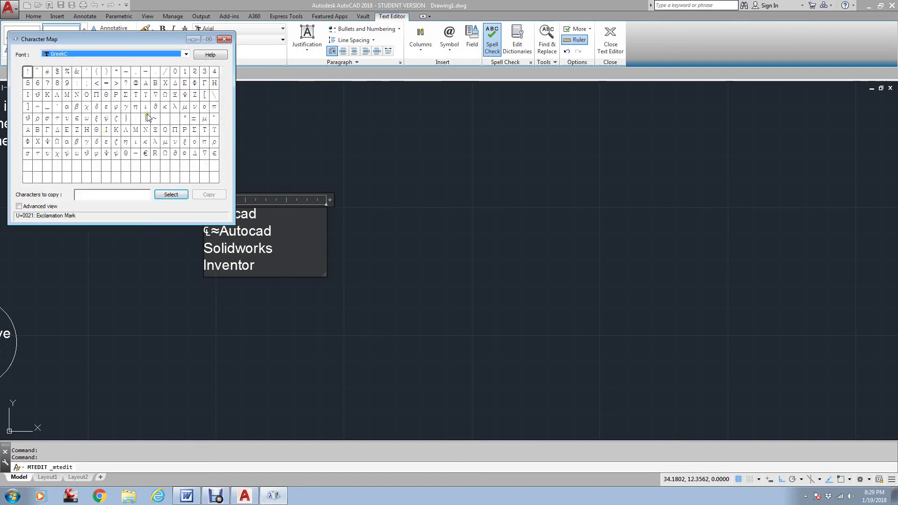
Copy the GreekC small letter o character and close the Character Map
left_click(203, 107)
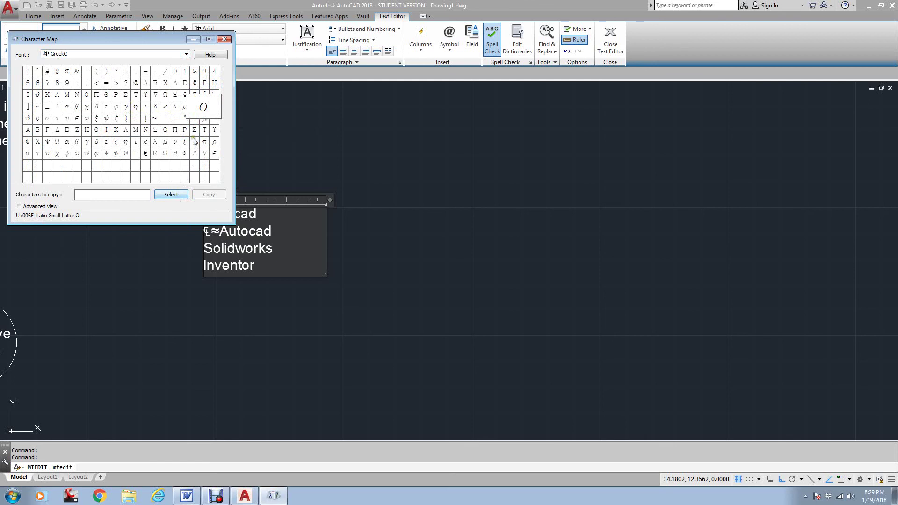
left_click(175, 196)
left_click(207, 199)
left_click(207, 195)
left_click(224, 40)
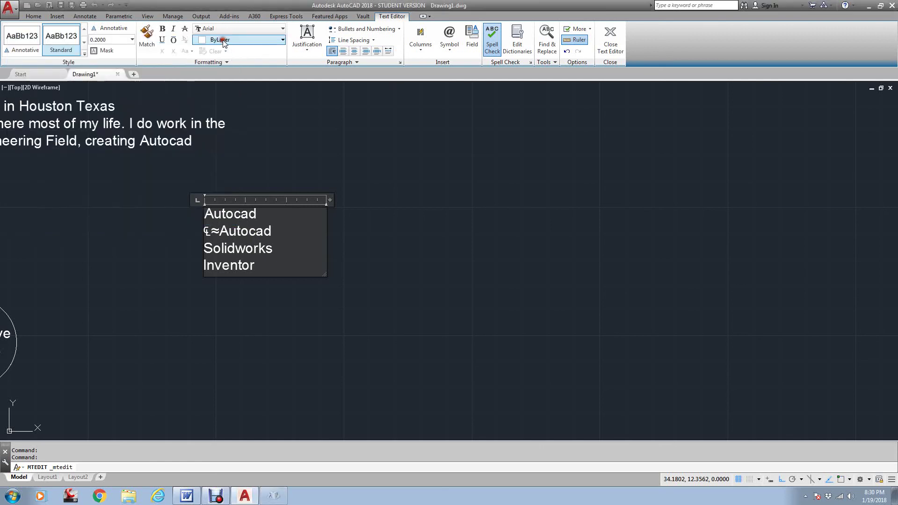
Paste the copied GreekC character after the almost equal symbol and finish editing the text
right_click(219, 233)
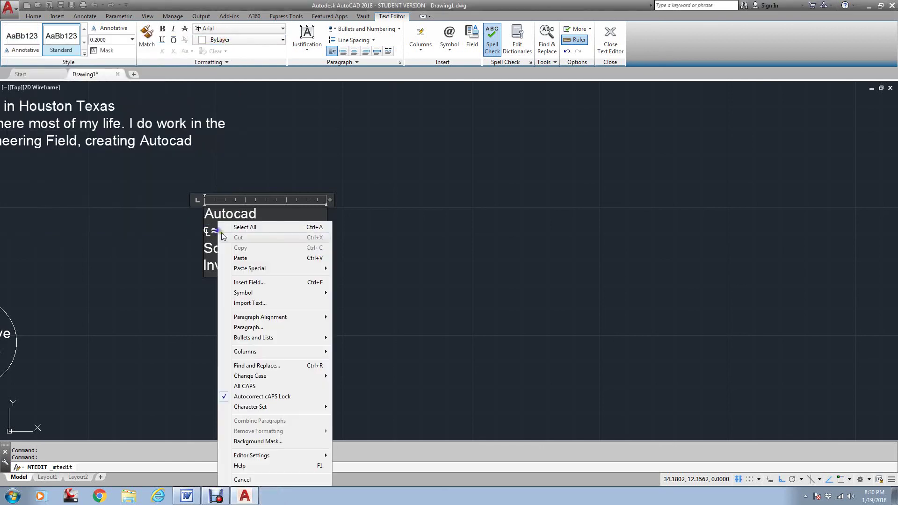
left_click(240, 257)
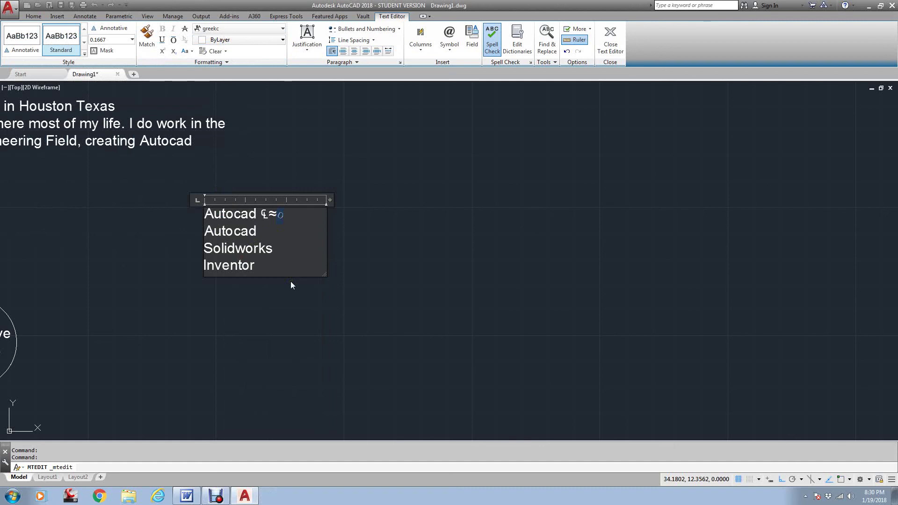
left_click(319, 183)
scroll(279, 218, "up", 4)
scroll(273, 218, "down", 6)
middle_click_drag(199, 165, 303, 187)
scroll(273, 184, "down", 2)
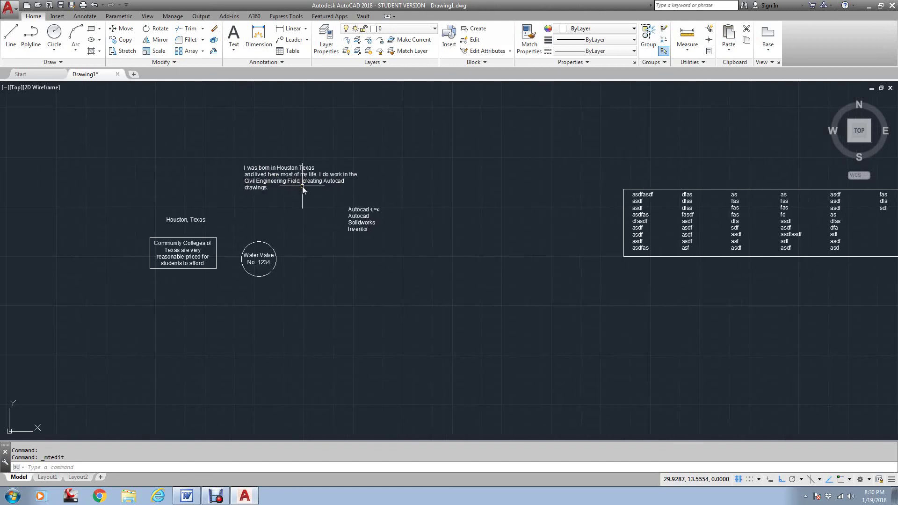